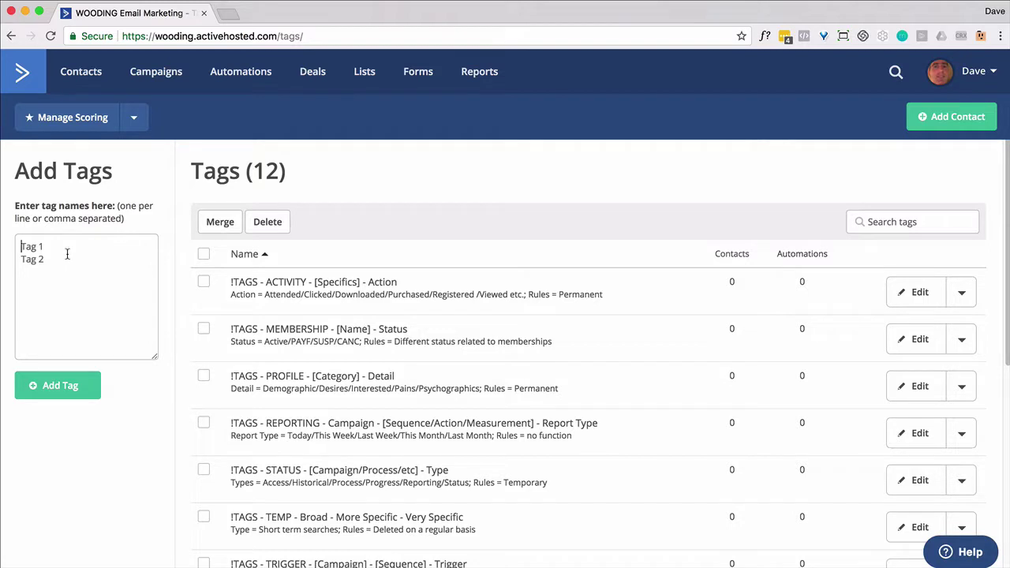
Add four contact tags named Week1, Week2, Week3 and CUSTOMER - Inactive.
text(Week1)
key(Return)
text(Week2)
key(Return)
text(Week3 )
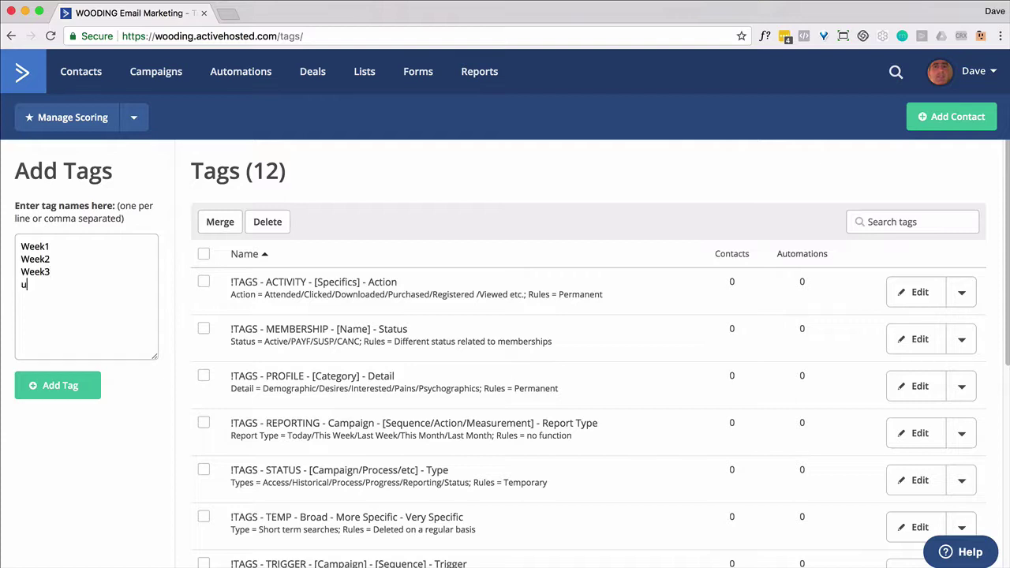
text(CUSTOMER =)
key(BackSpace)
text(- Inactive)
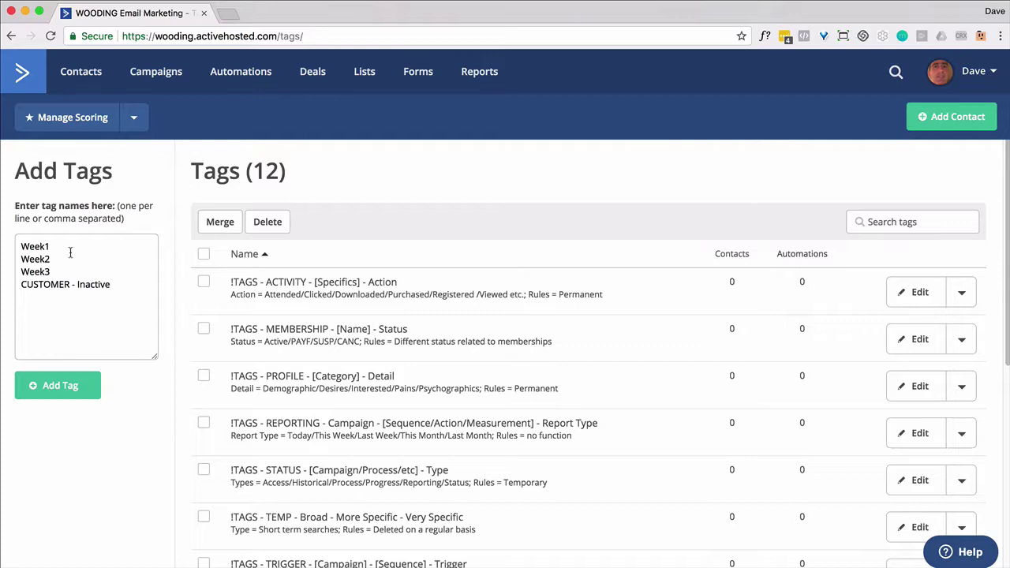
click(71, 398)
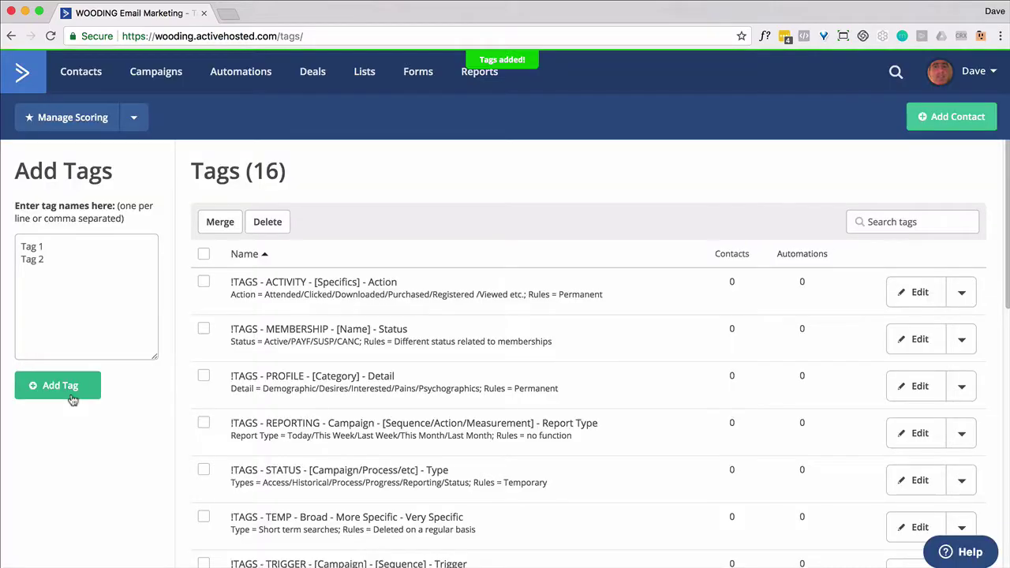
Create a new automation from scratch without a start trigger.
click(269, 82)
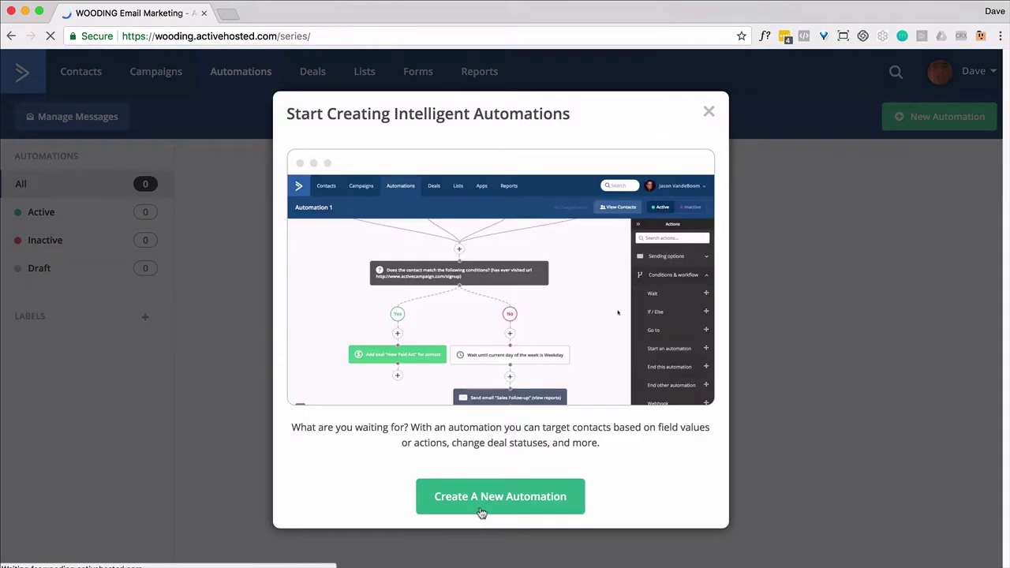
click(481, 505)
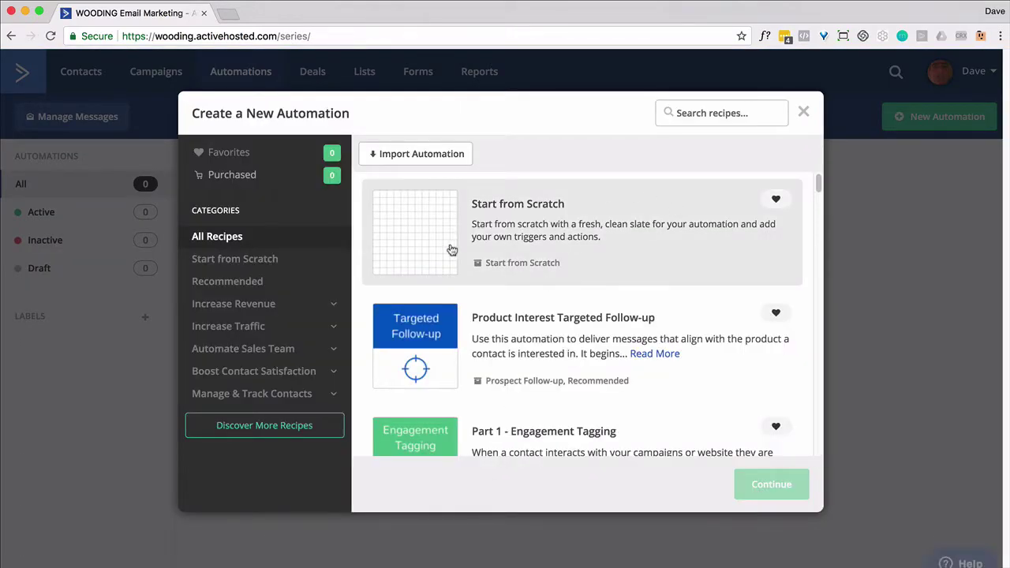
double_click(449, 251)
scroll(429, 366, down, 3)
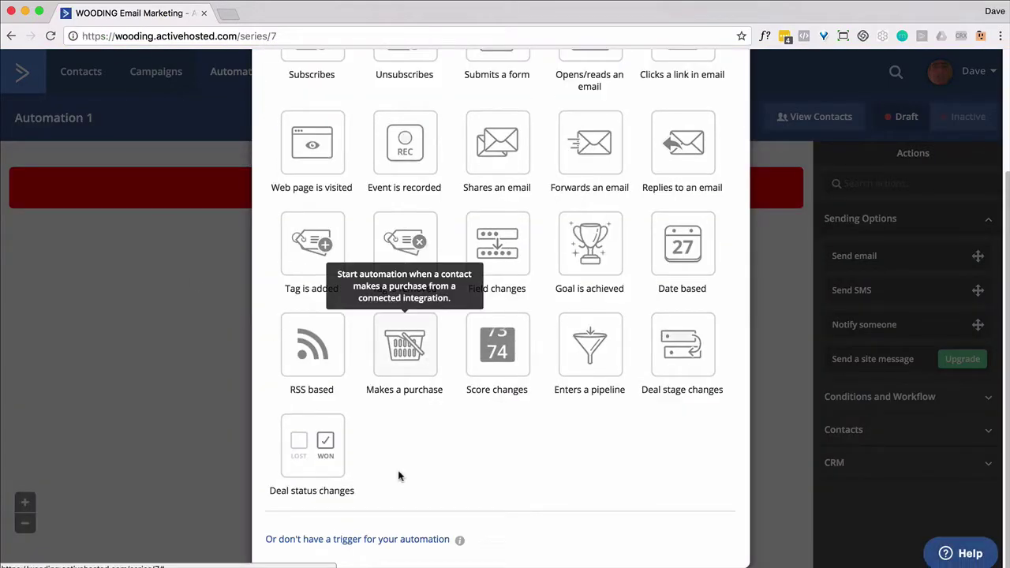
click(380, 541)
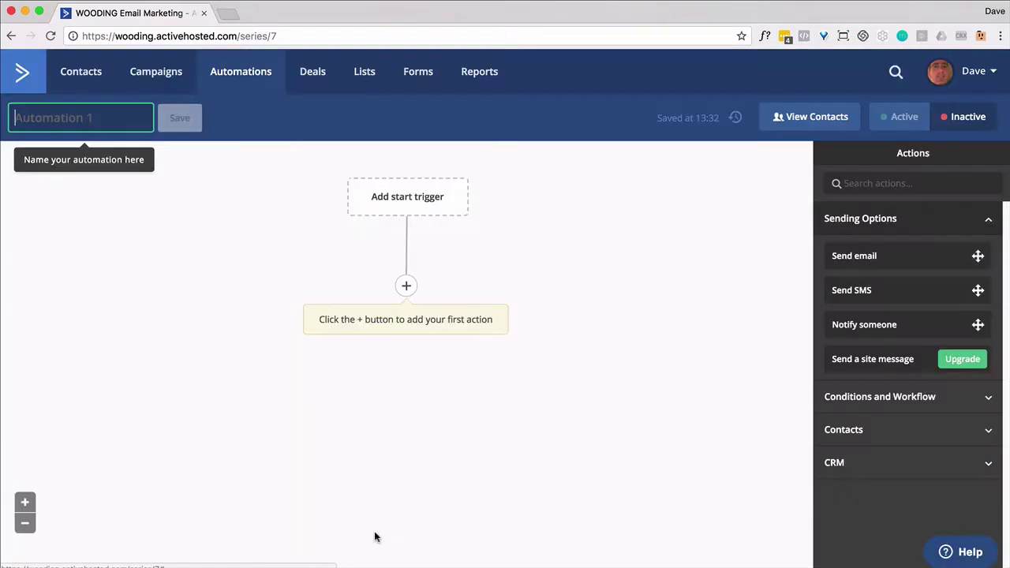
Name the automation "Drip" and set it to Active.
click(105, 115)
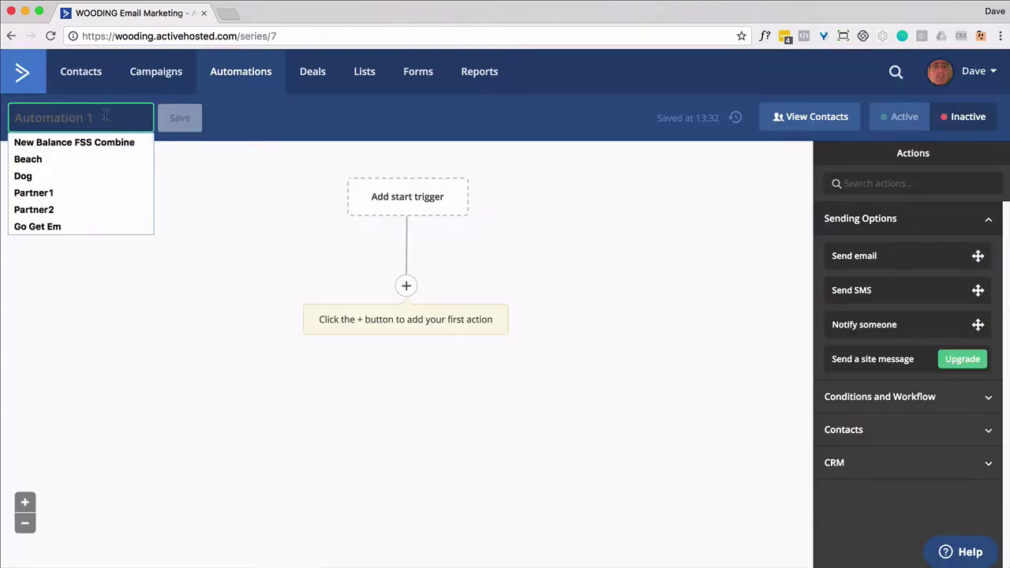
text(Drip)
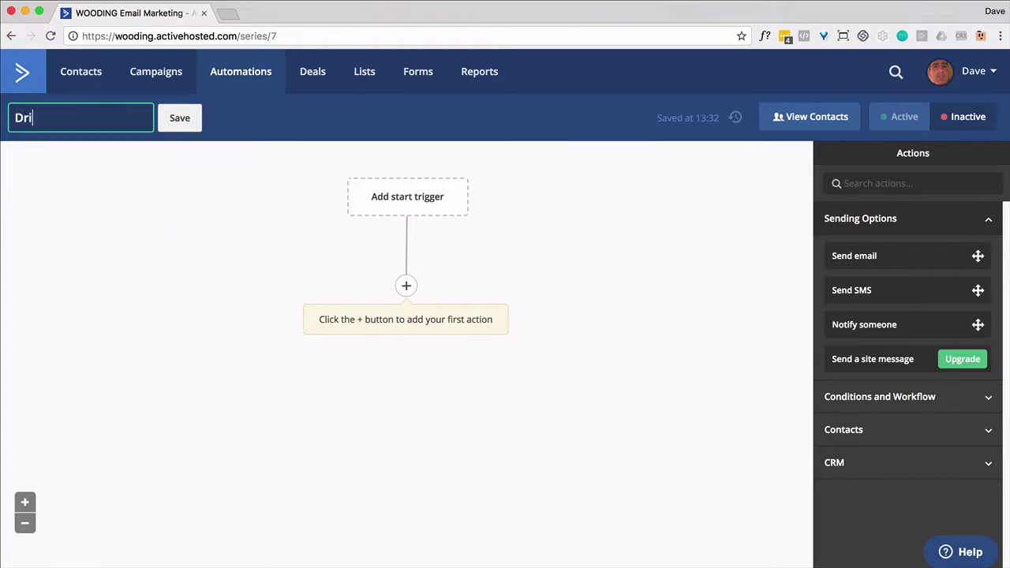
click(163, 120)
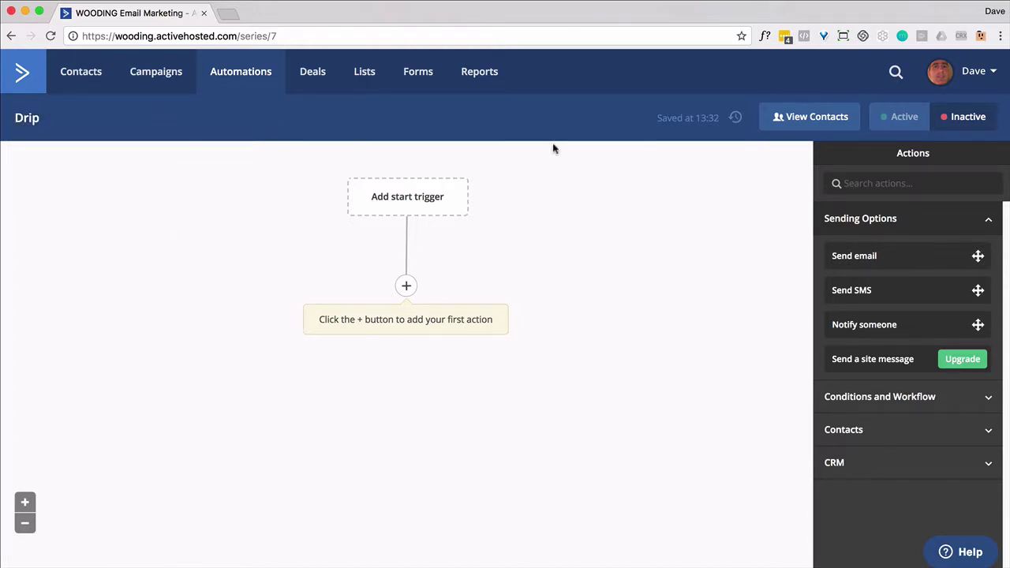
click(887, 123)
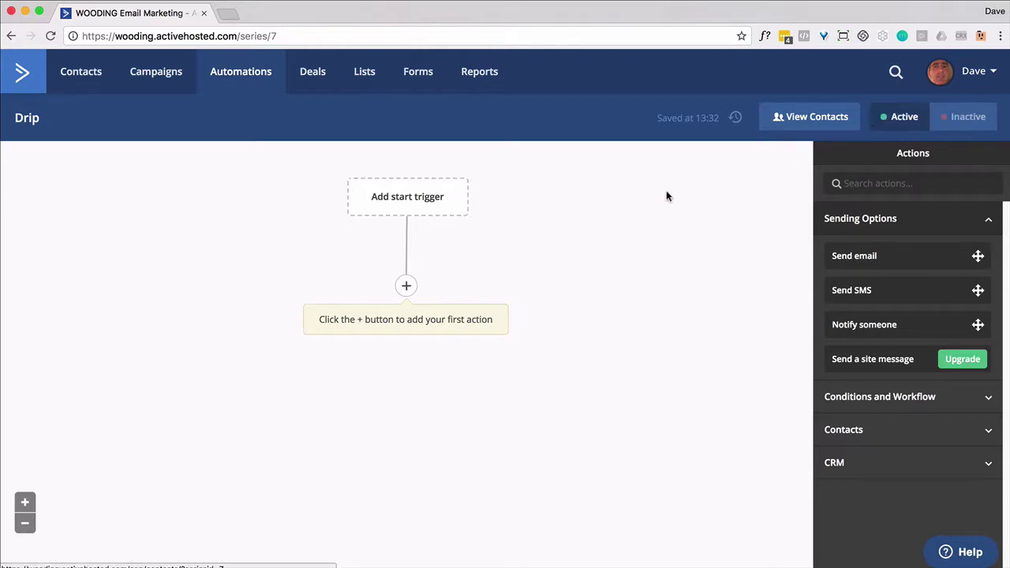
Insert an Add tag action for the Week1 tag as the automation's first action.
click(407, 287)
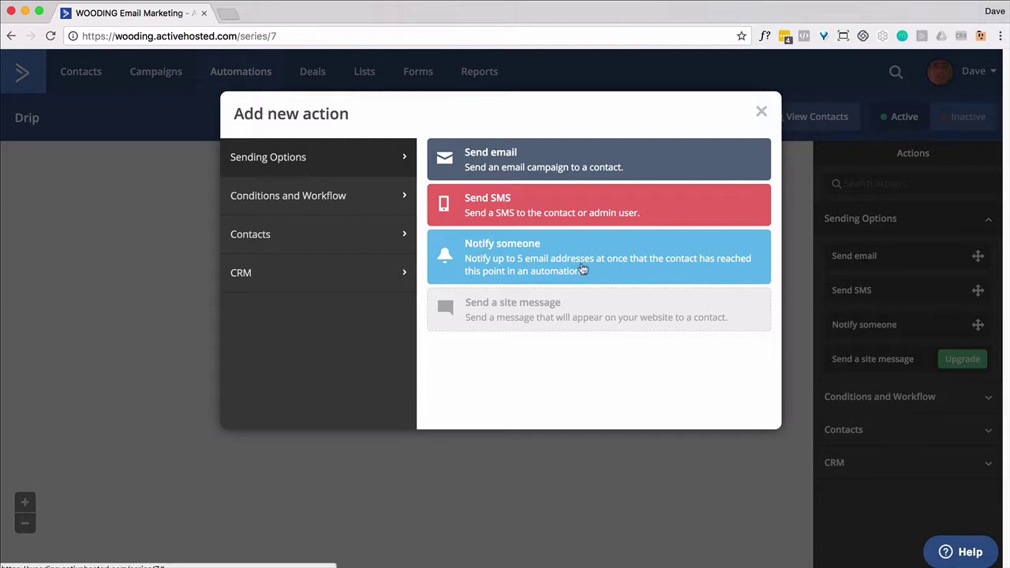
click(761, 112)
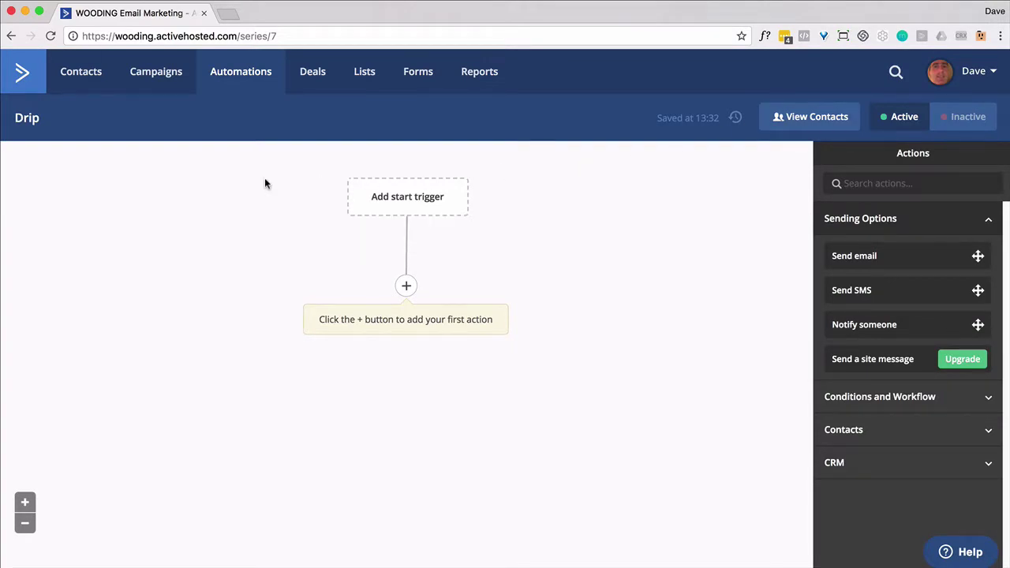
click(406, 288)
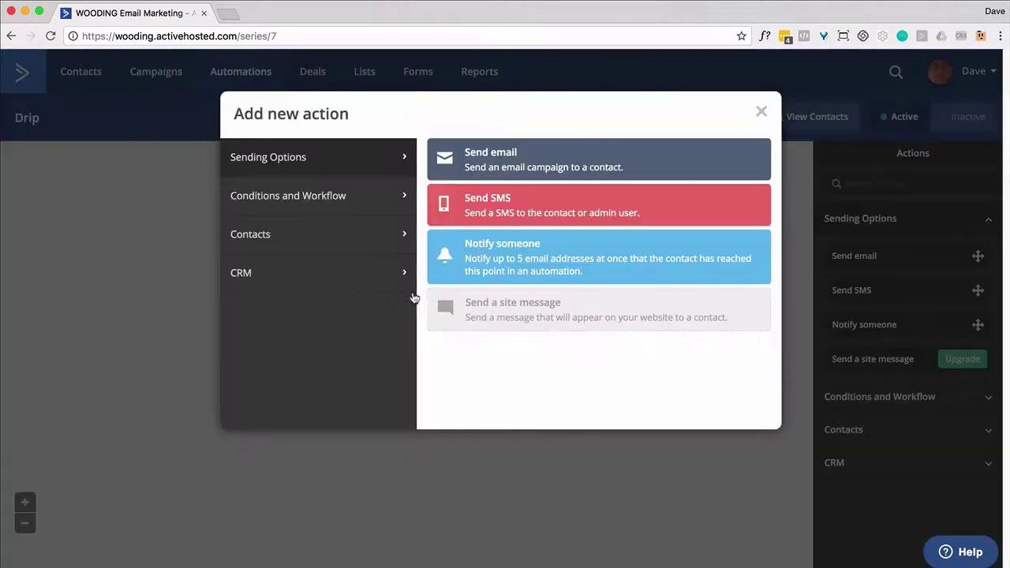
click(395, 242)
click(499, 290)
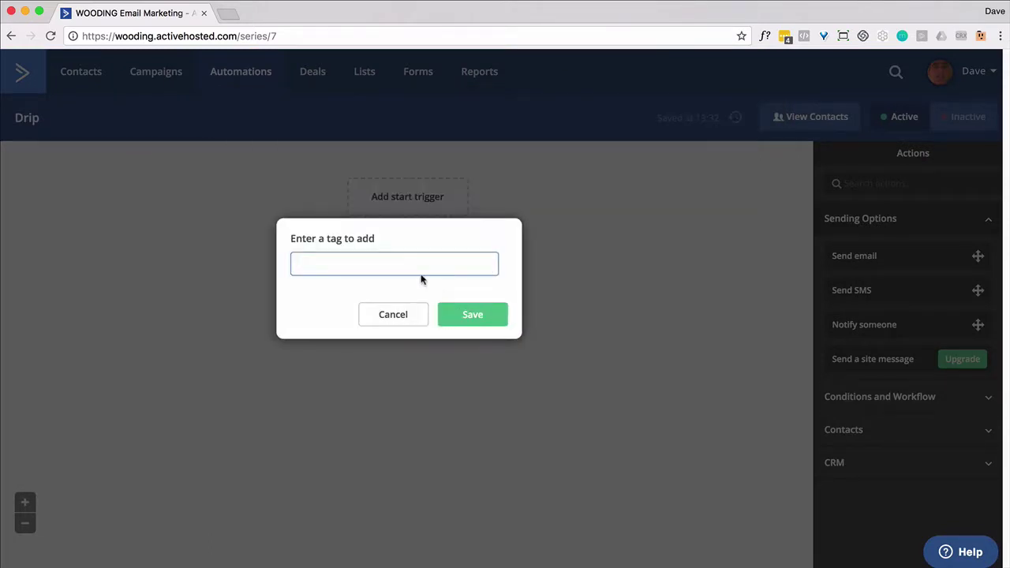
text(week)
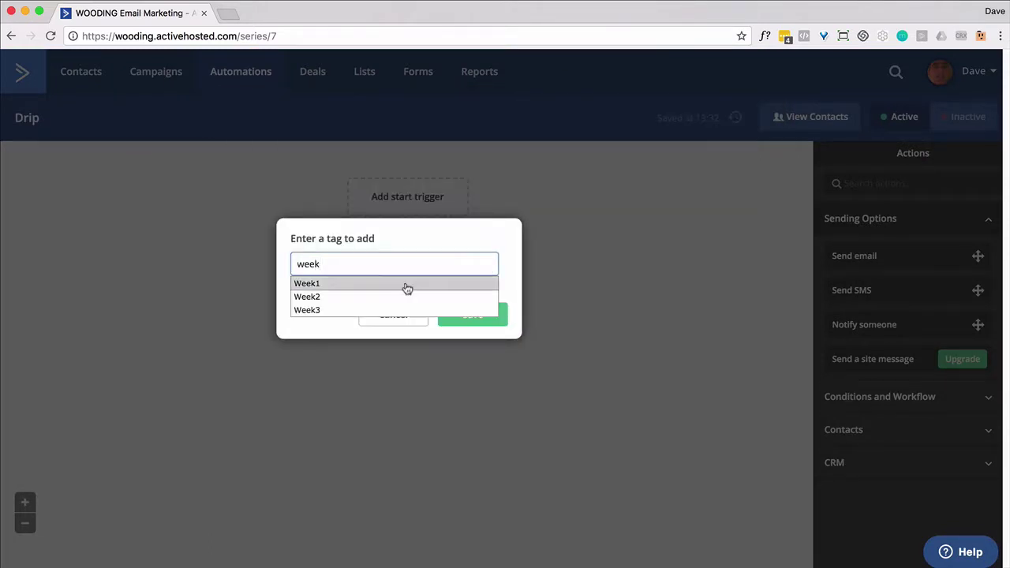
click(406, 284)
click(474, 316)
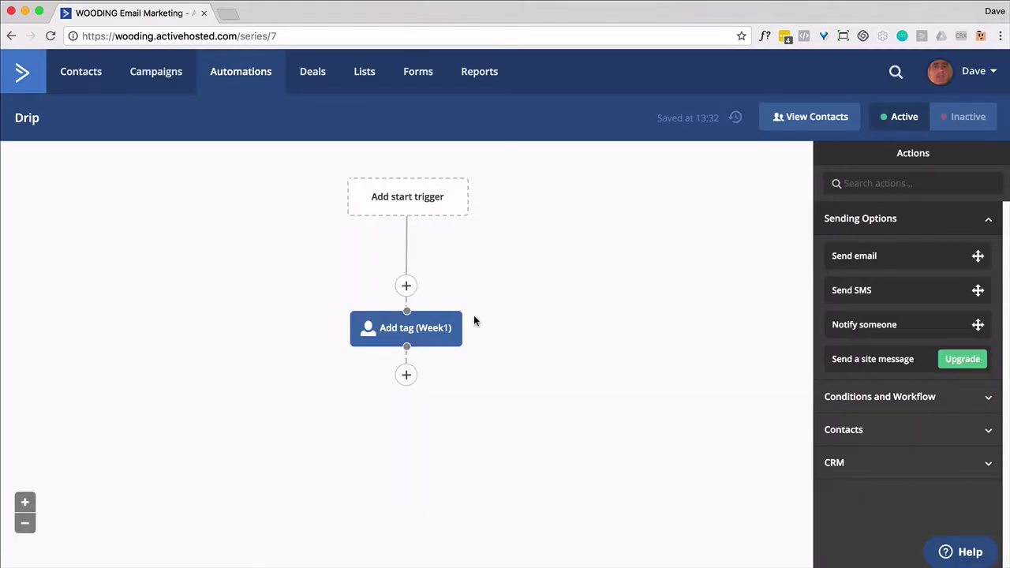
Insert a Goal below the Week1 tag action and name it "Week 1".
click(407, 376)
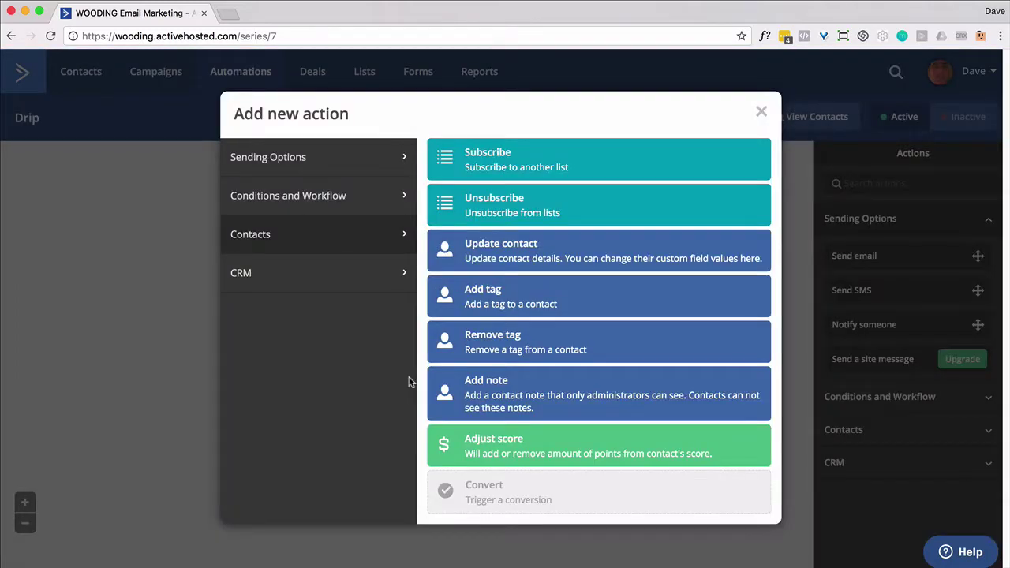
click(377, 198)
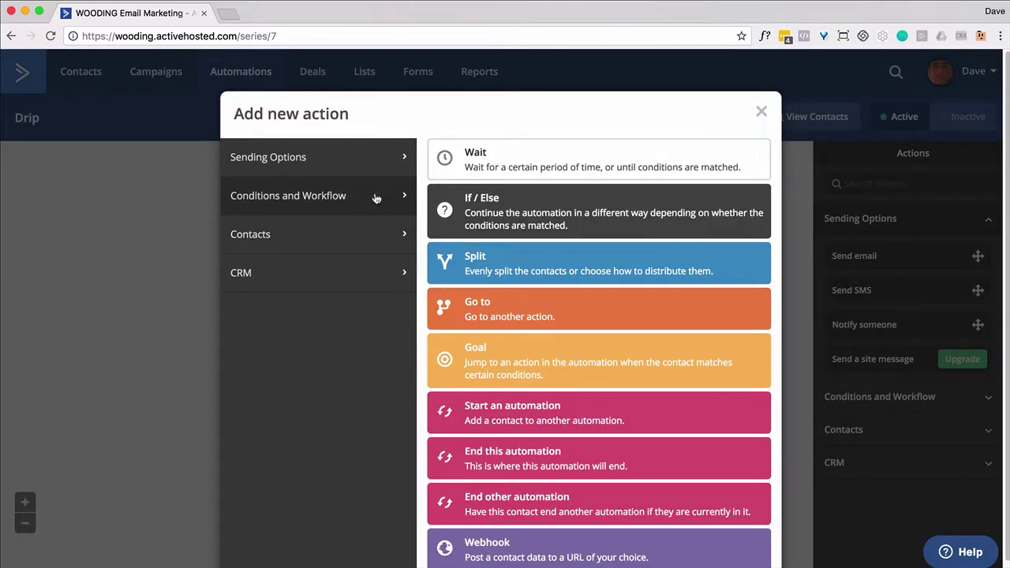
click(496, 367)
text(Week 1)
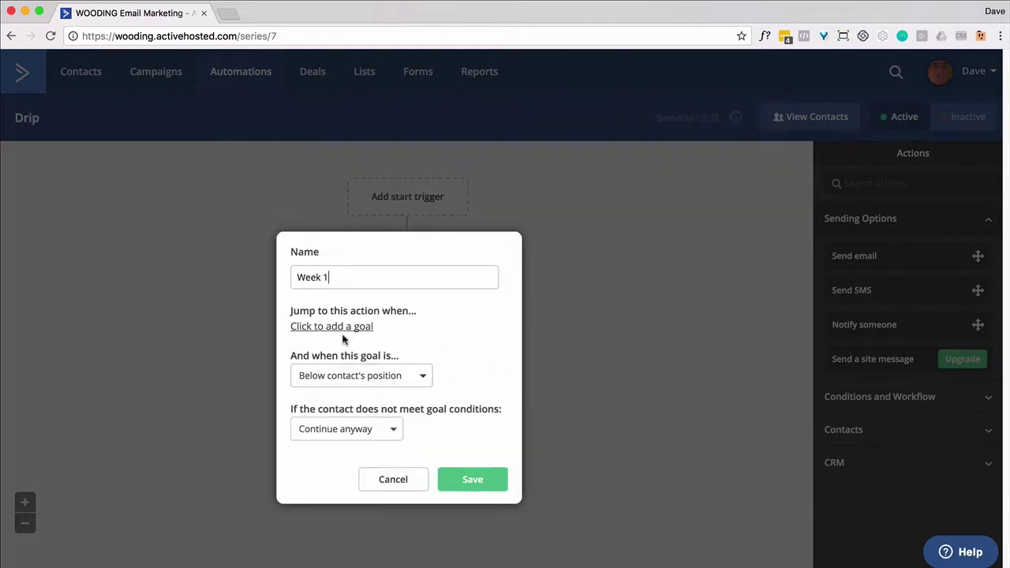
Set the goal's condition so that contacts jump to it when the tag Week1 exists.
click(344, 330)
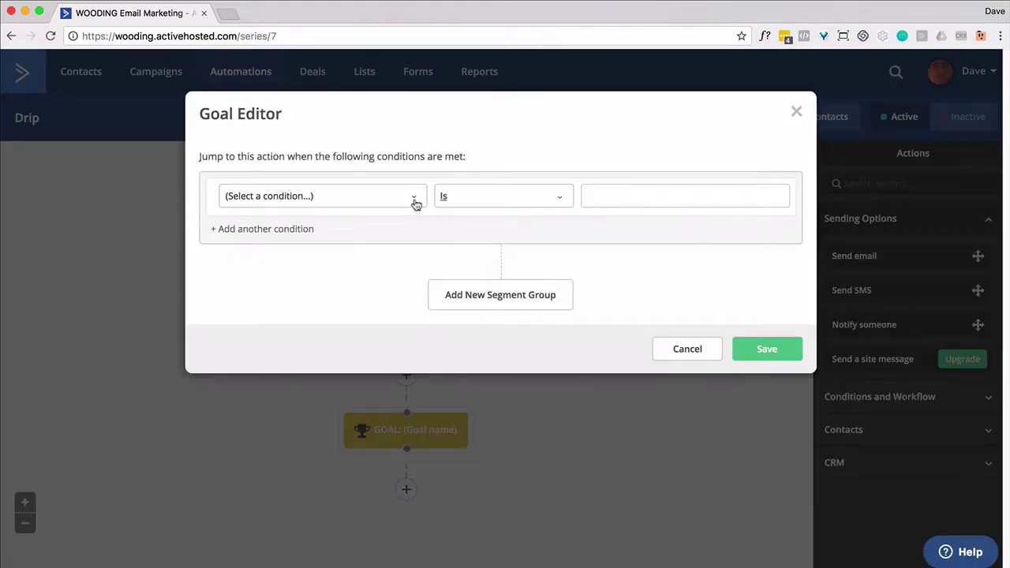
click(413, 200)
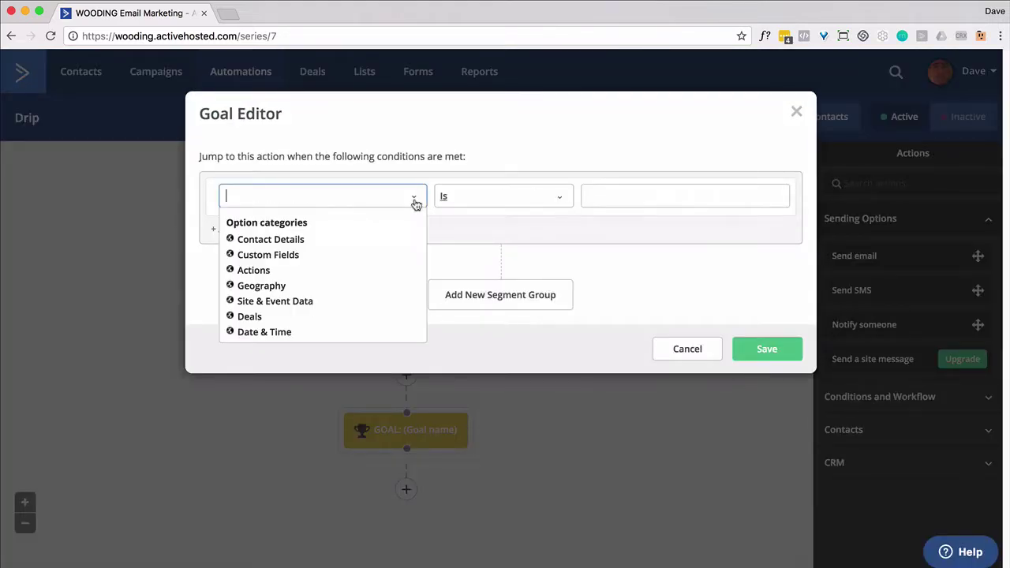
click(283, 245)
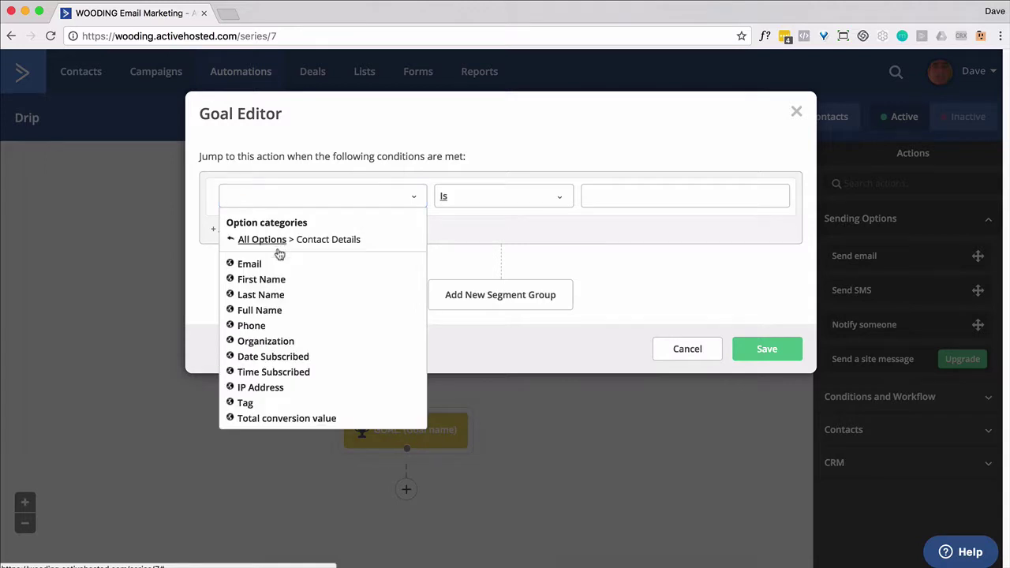
click(239, 402)
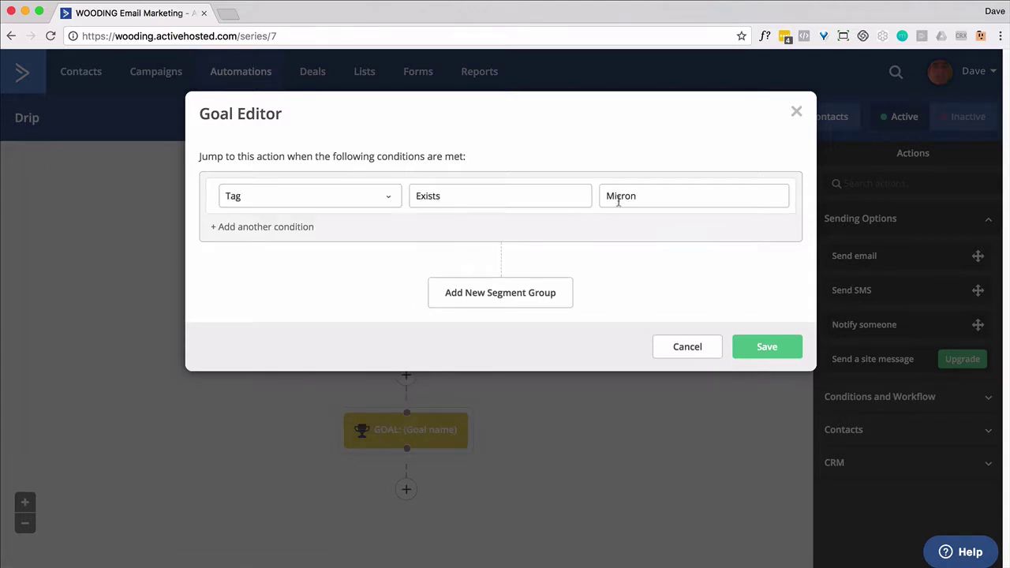
click(618, 200)
text(Week1)
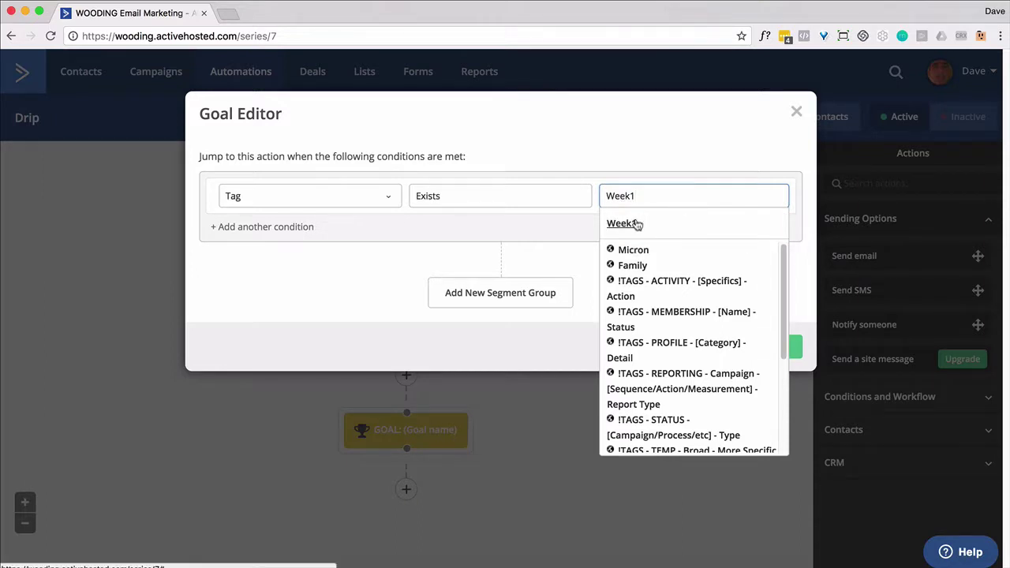
click(636, 221)
click(755, 346)
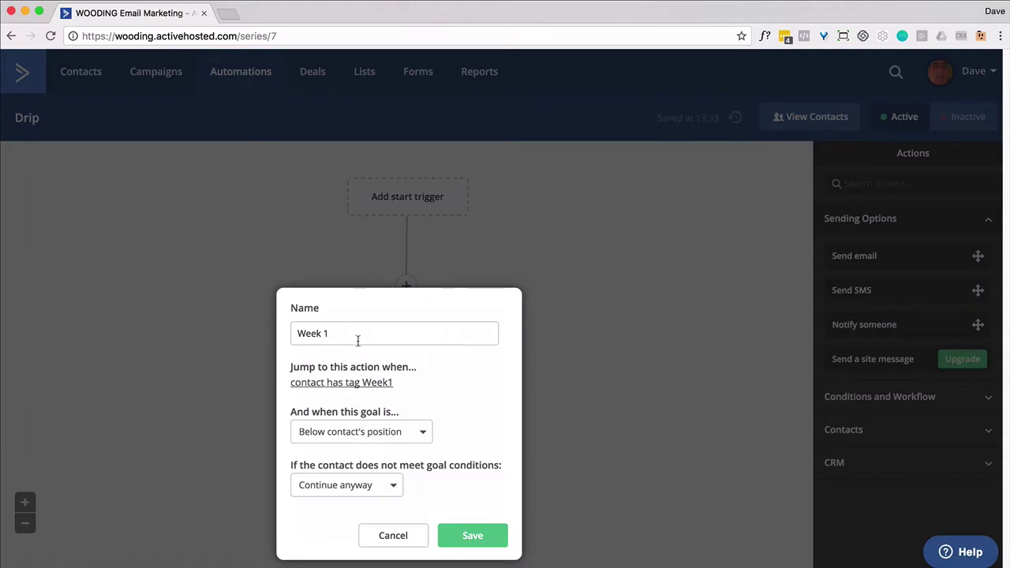
Rename the goal to "Week1" without the space and save it.
click(330, 335)
key(Left)
key(BackSpace)
click(477, 535)
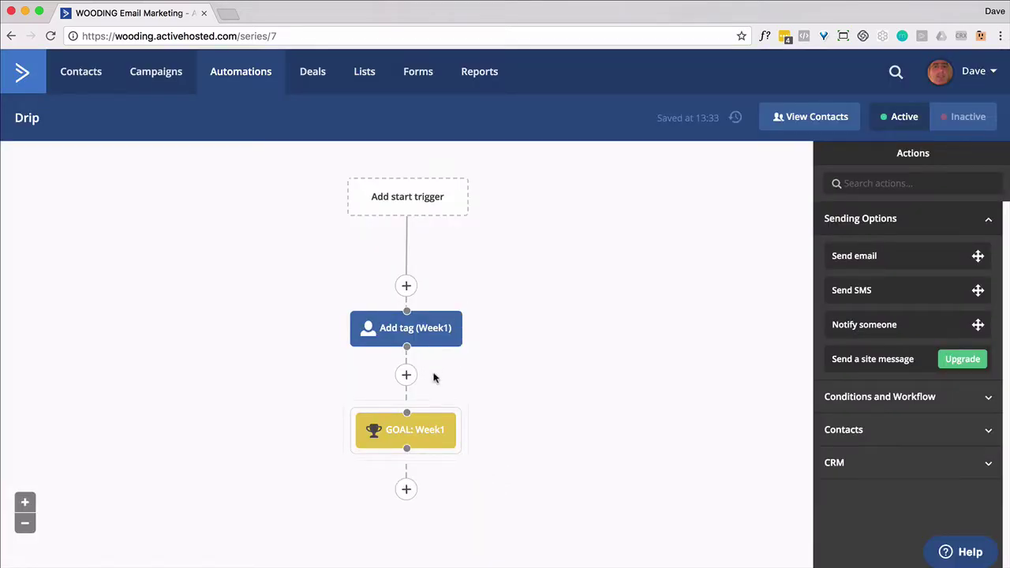
Insert a Wait action of 7 days below the Week1 goal.
mouse_move(422, 436)
mouse_move(370, 441)
click(407, 491)
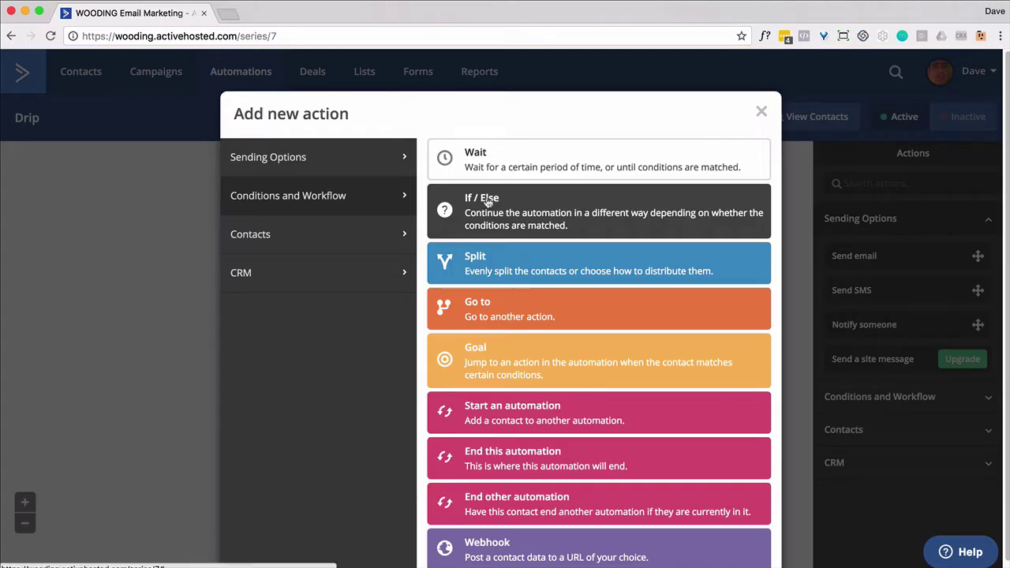
click(495, 164)
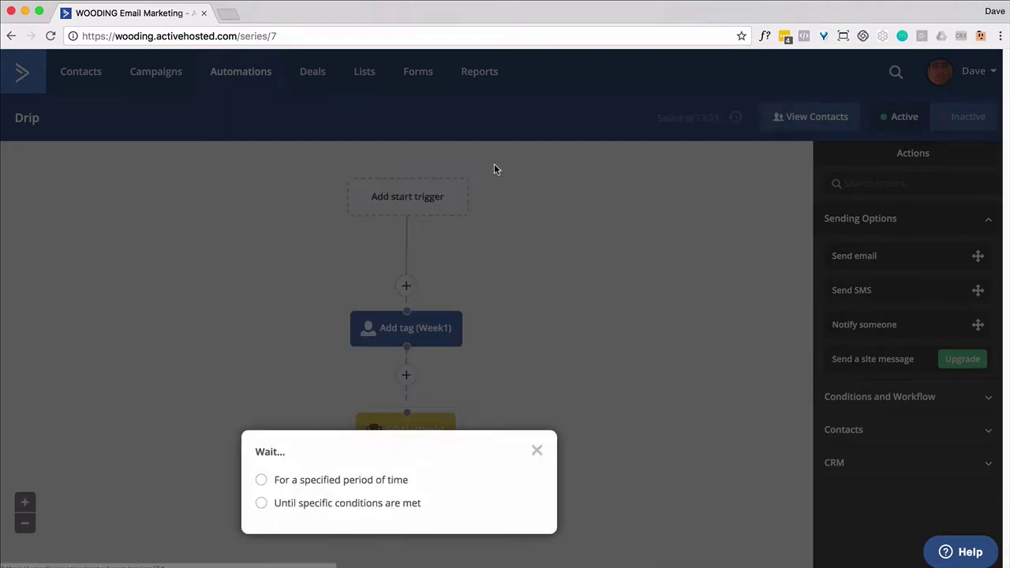
click(337, 479)
double_click(367, 476)
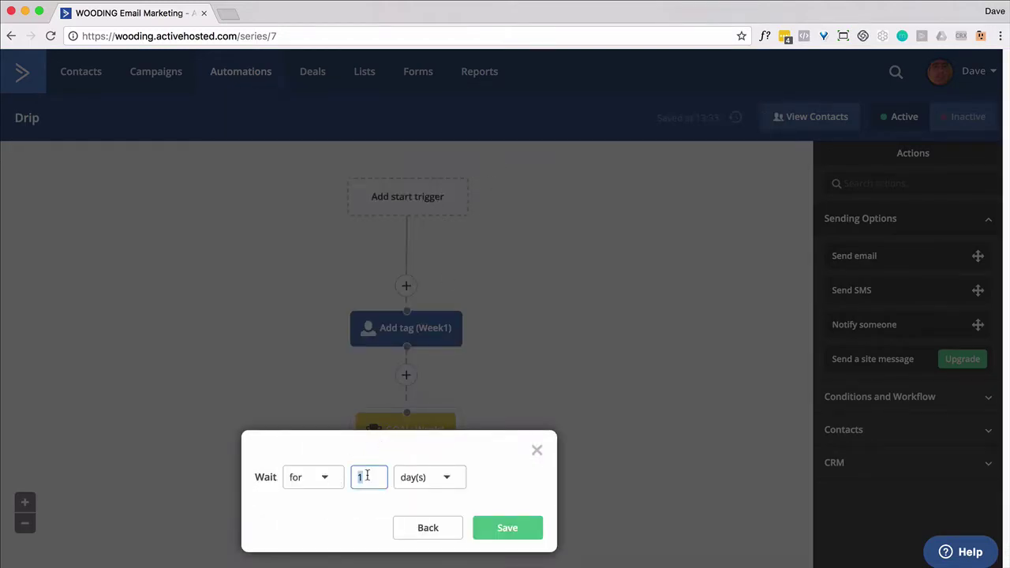
text(7)
click(509, 528)
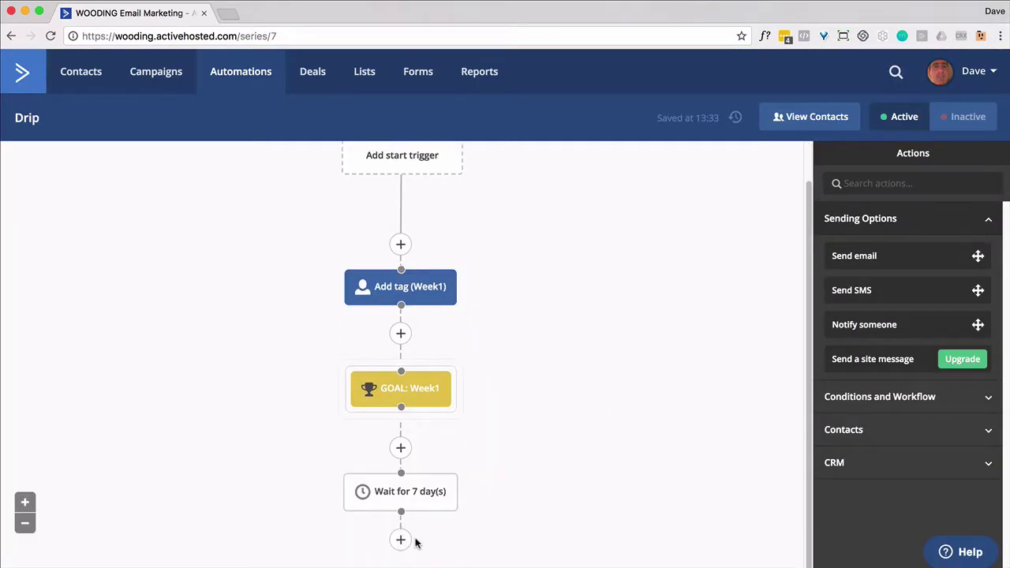
Insert an Add tag action for the Week2 tag below the 7-day wait.
click(400, 540)
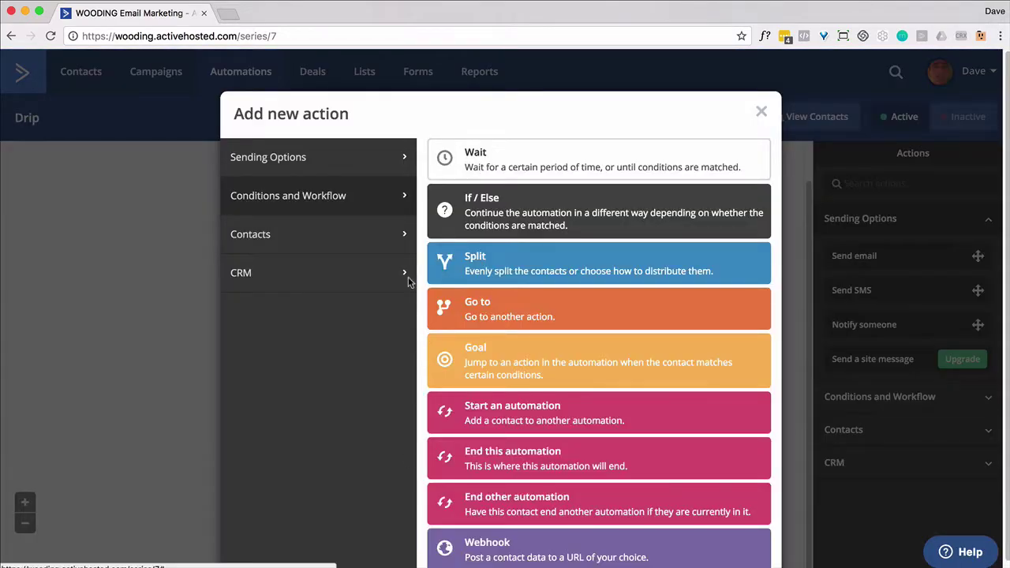
click(377, 233)
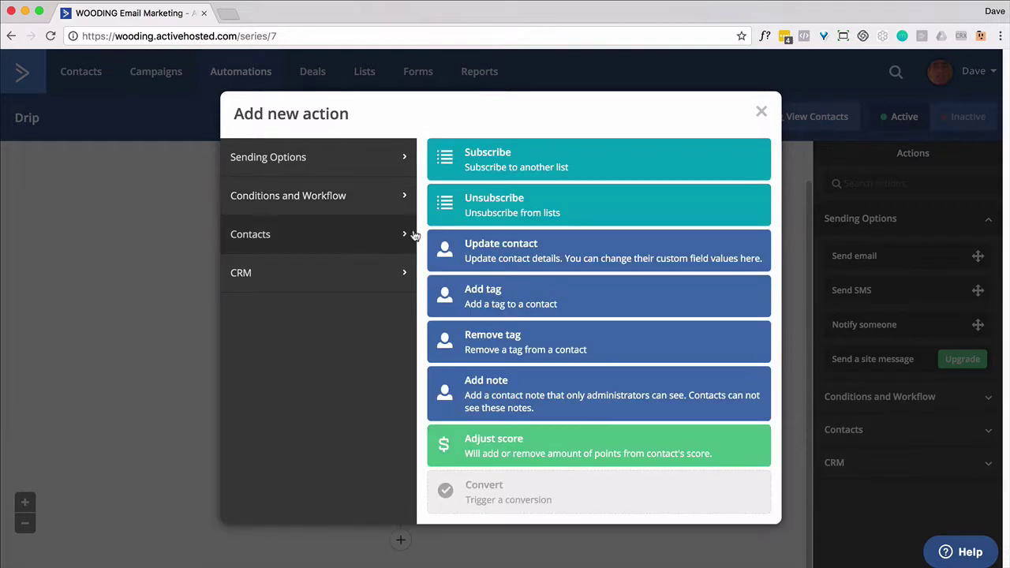
click(473, 308)
click(399, 473)
text(Week)
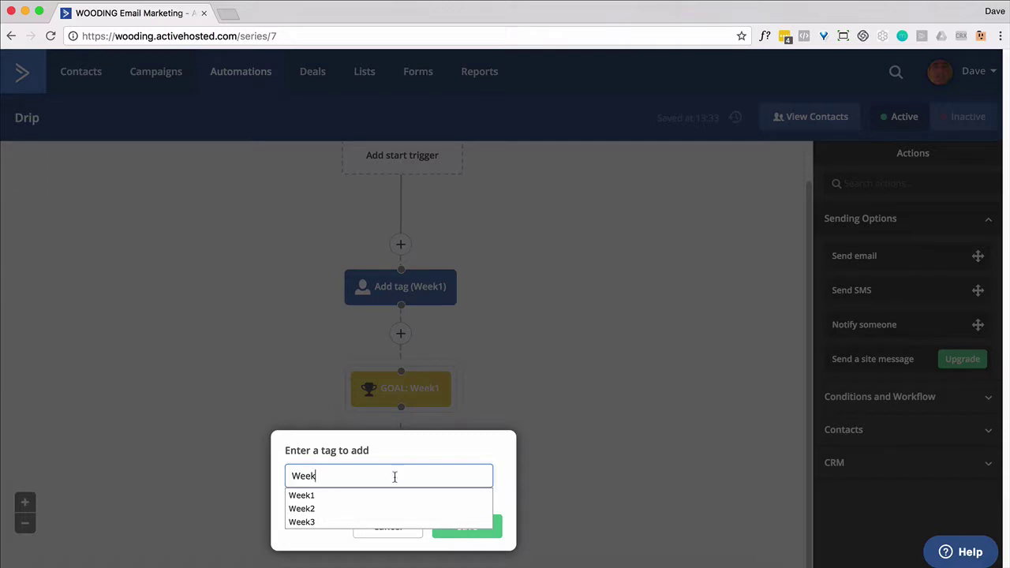
click(349, 508)
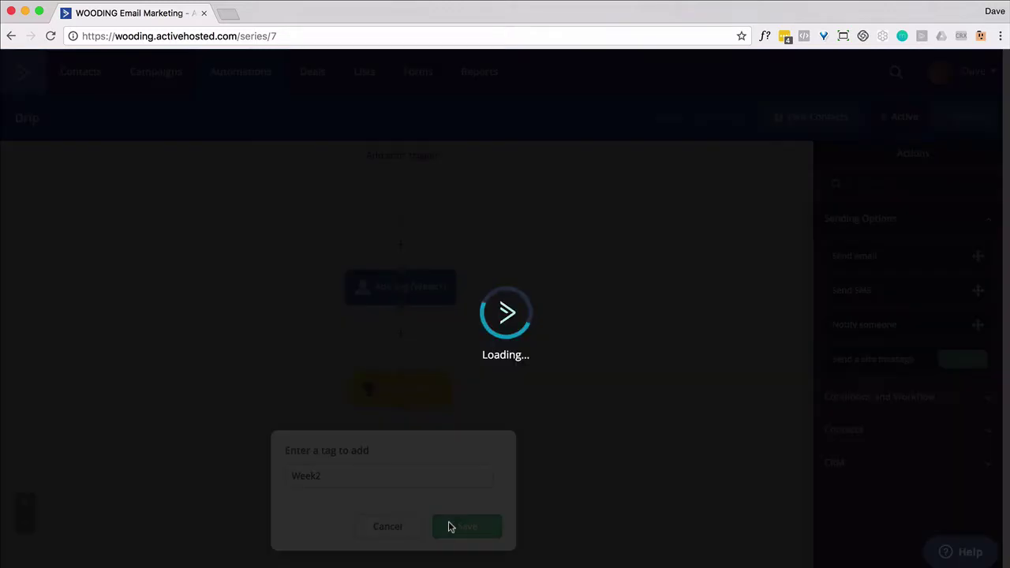
Insert a Goal action below the Week2 tag action and name it "Week2".
scroll(574, 433, down, 2)
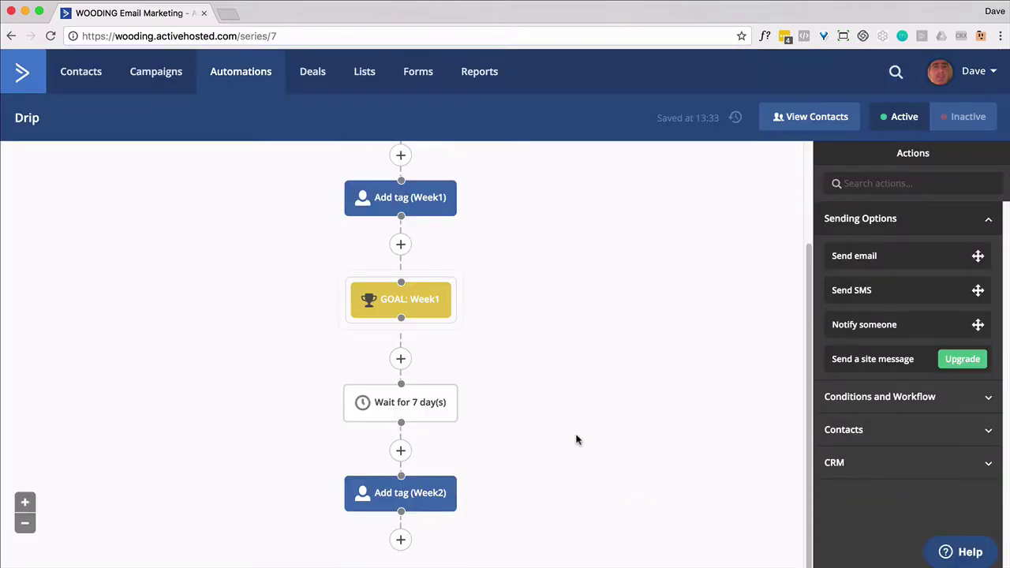
mouse_move(423, 312)
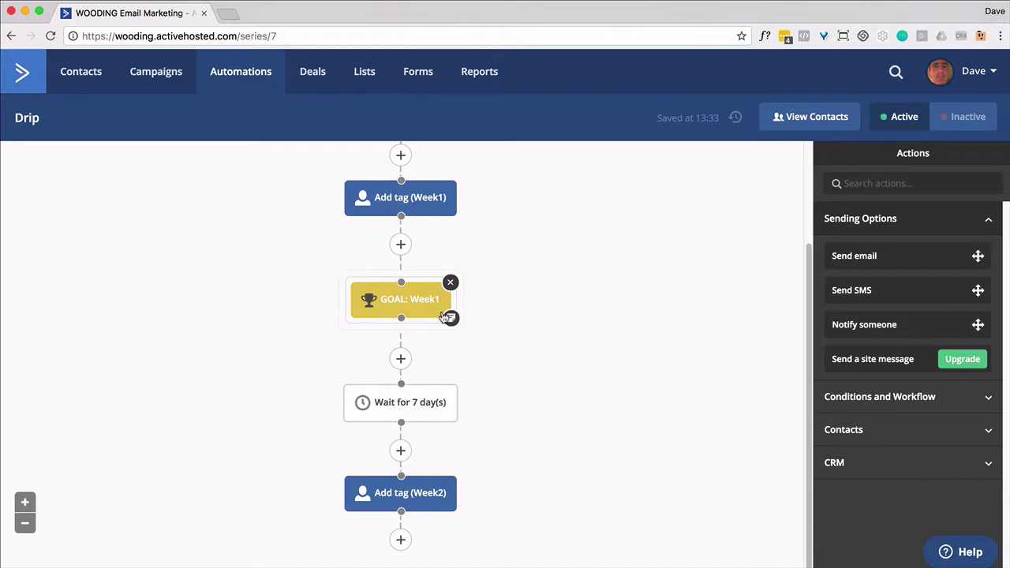
click(401, 541)
click(365, 198)
click(480, 367)
text(Week2)
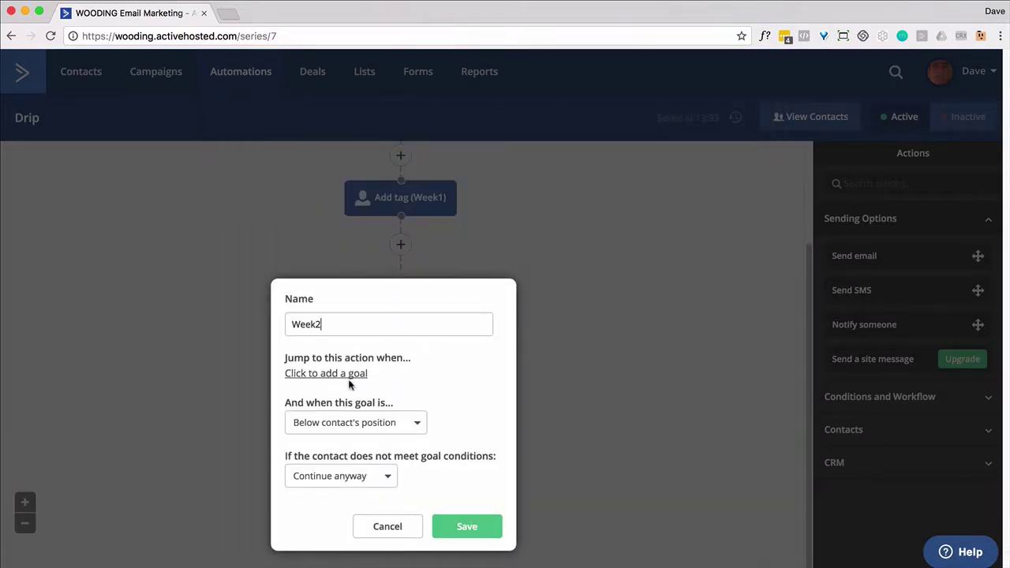
Set the Week2 goal's condition so that contacts jump to it when the tag Week2 exists, and save the goal.
click(349, 379)
click(410, 196)
click(302, 242)
click(246, 402)
click(624, 196)
text(2)
click(638, 247)
click(762, 345)
click(485, 527)
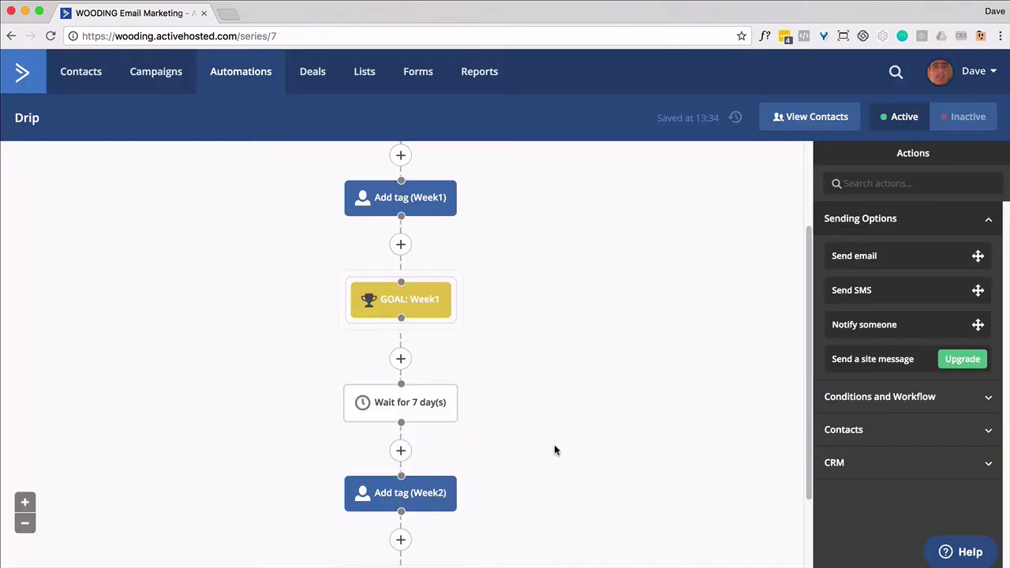
Insert a Wait action of 7 days below the Week2 goal.
scroll(554, 448, down, 3)
click(401, 542)
click(474, 150)
click(311, 498)
text(7)
click(501, 544)
Insert an Add tag action for the Week3 tag below the new 7-day wait.
click(401, 540)
click(344, 235)
click(475, 296)
text(Week3)
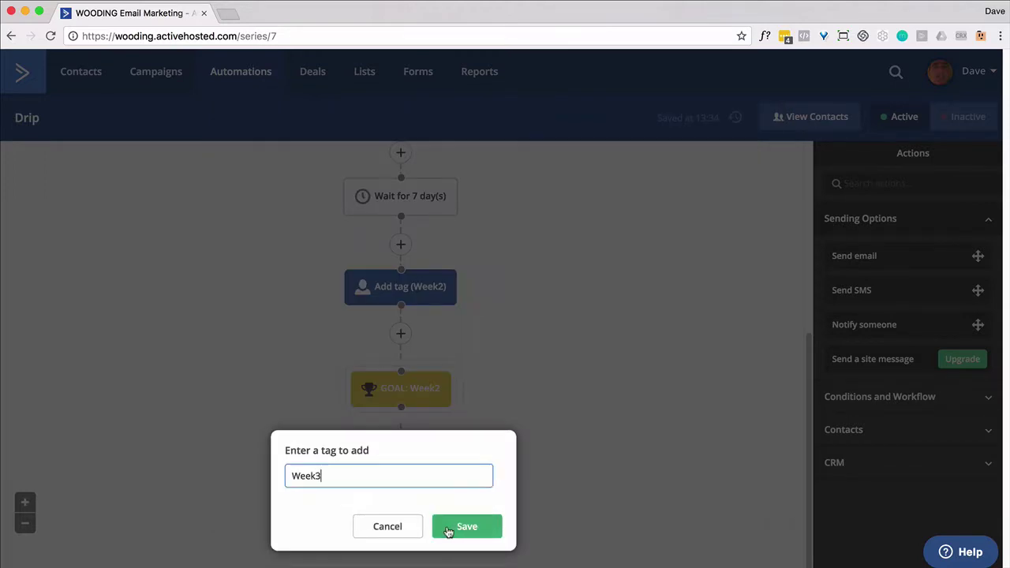
click(465, 526)
Insert a Goal action below the Week3 tag action and name it "Week3".
click(400, 541)
click(315, 197)
click(538, 345)
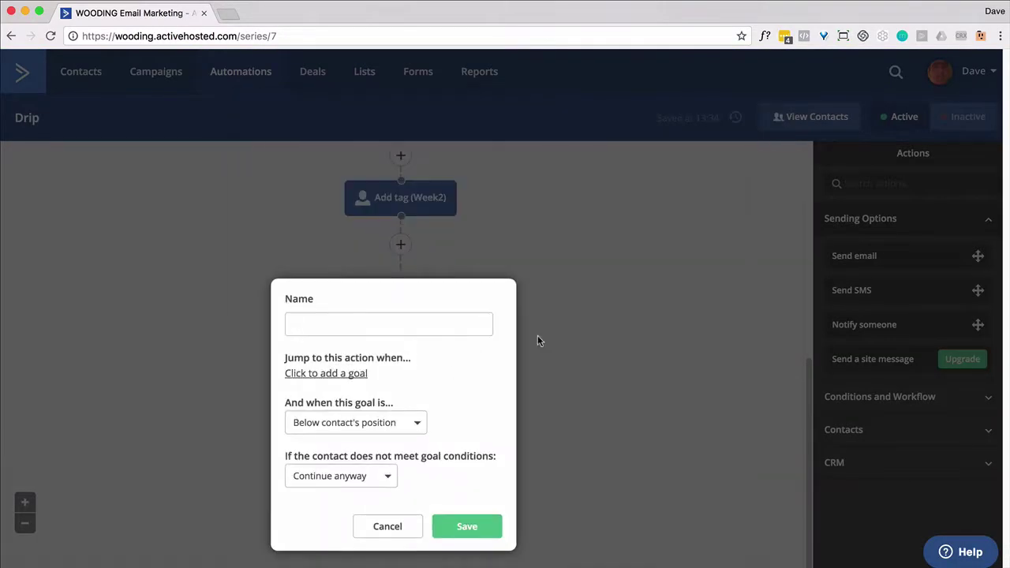
text(Week3)
Set the Week3 goal's condition to the contact's tag Week3 and save the goal.
click(355, 372)
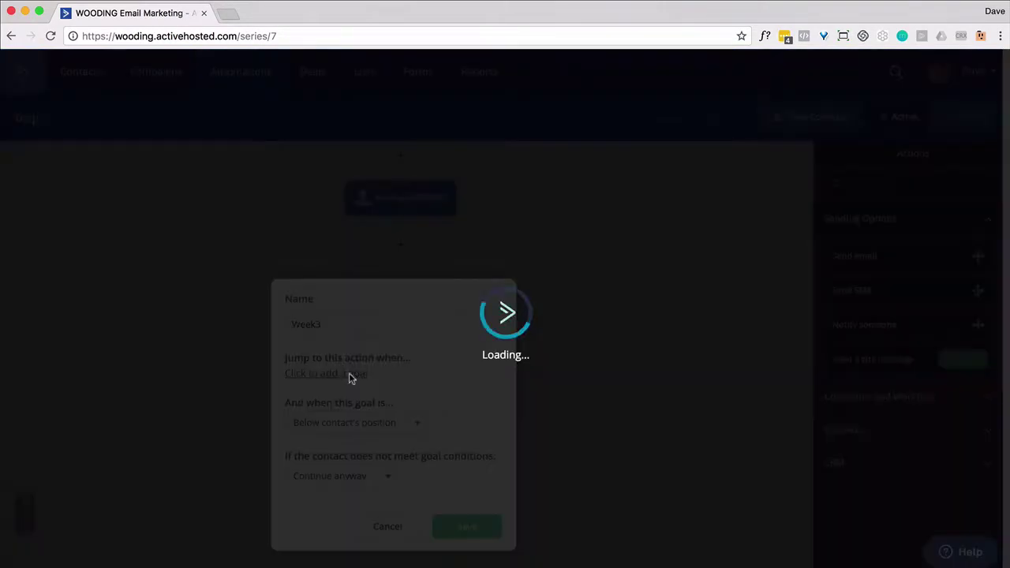
click(414, 201)
click(271, 239)
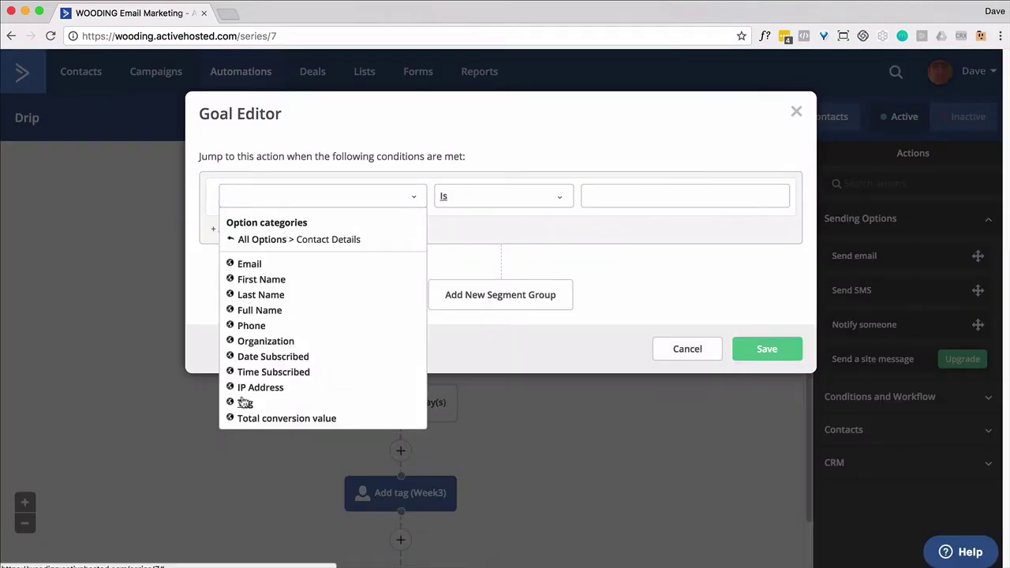
click(245, 402)
text(Week3)
click(623, 221)
click(770, 345)
click(483, 528)
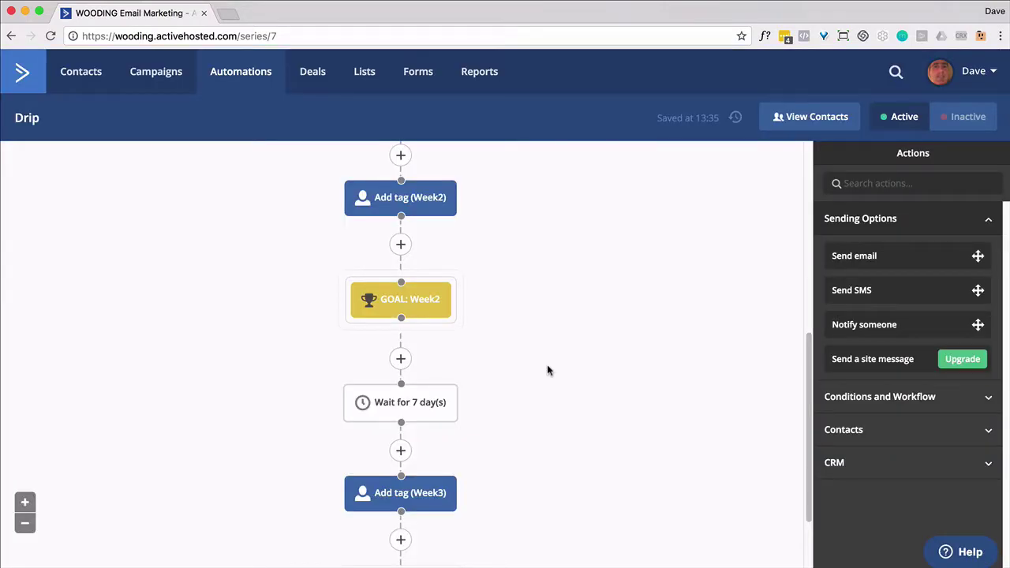
Review the whole automation from the start trigger through the weekly tags, goals and waits down to the Week3 goal.
scroll(549, 371, up, 10)
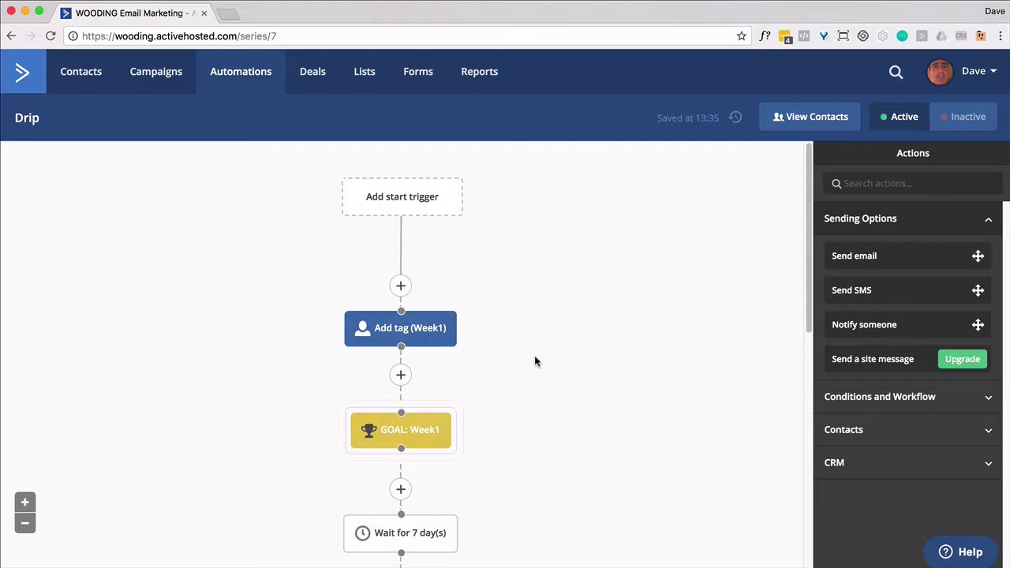
mouse_move(423, 333)
scroll(460, 392, down, 3)
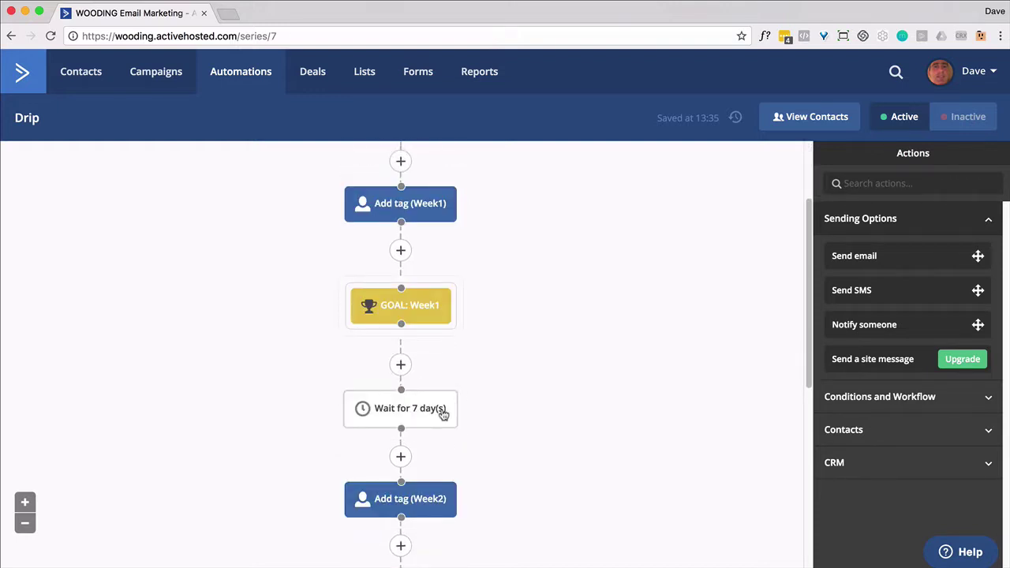
scroll(462, 398, down, 3)
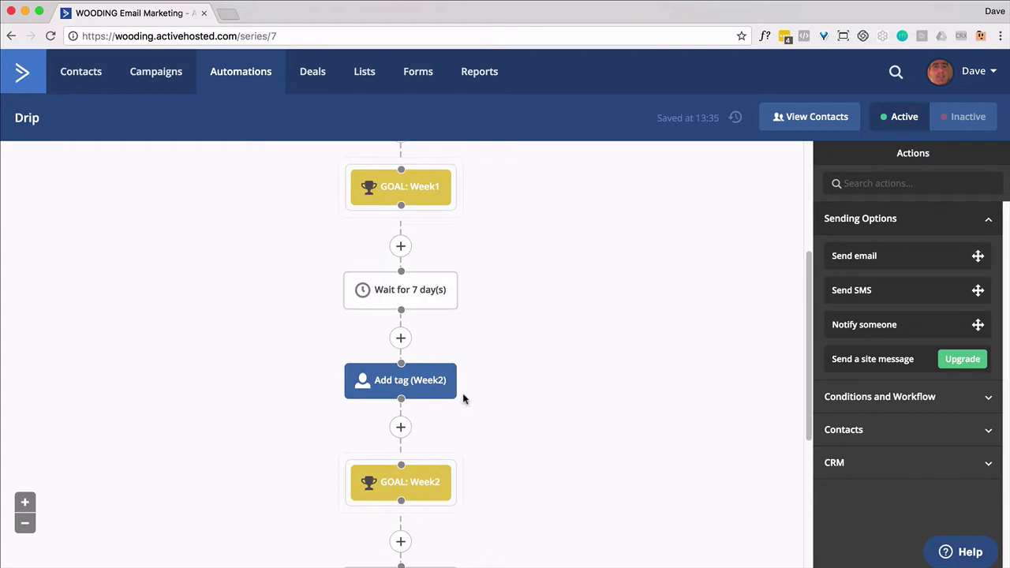
mouse_move(456, 399)
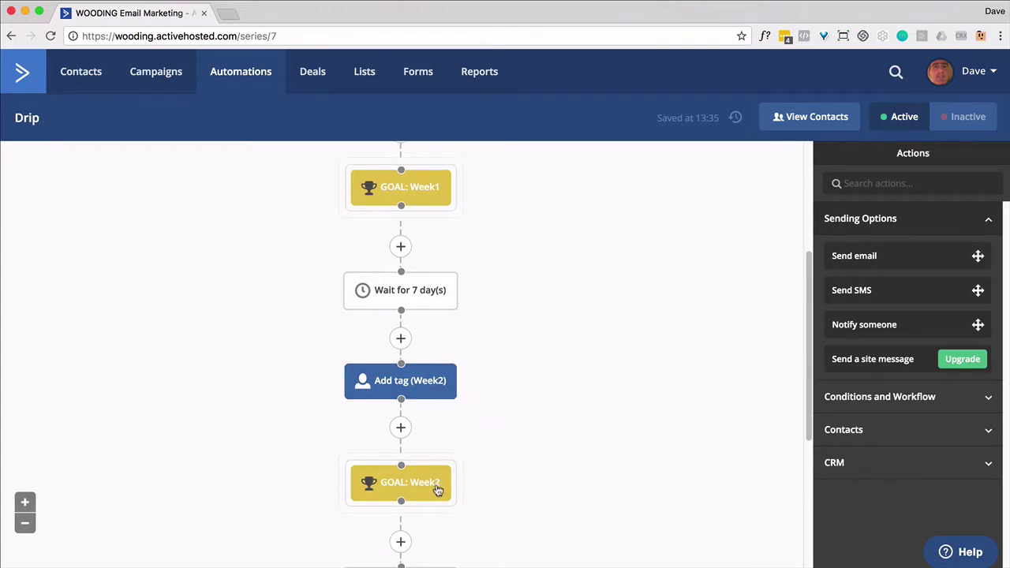
mouse_move(437, 490)
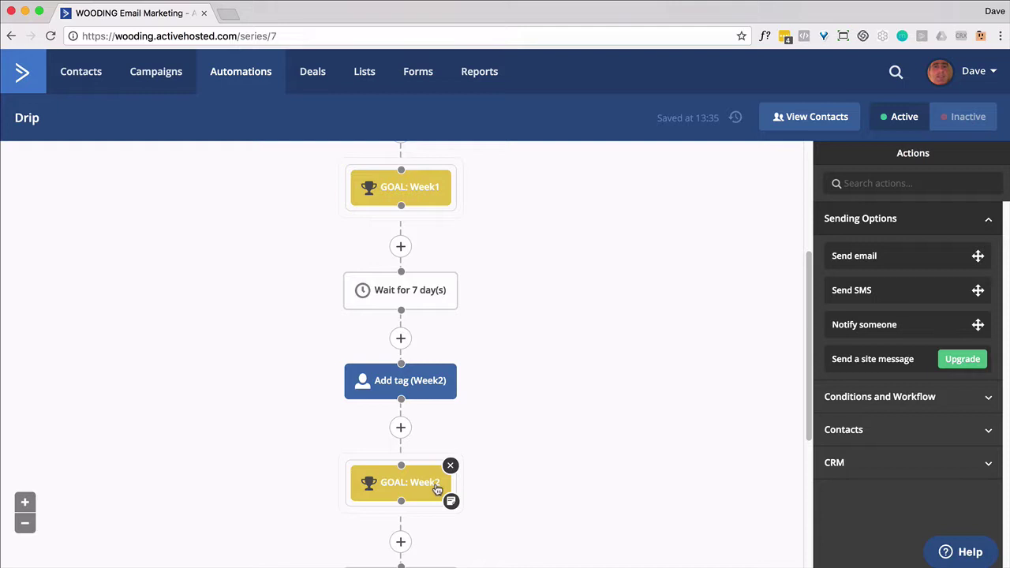
scroll(477, 407, down, 5)
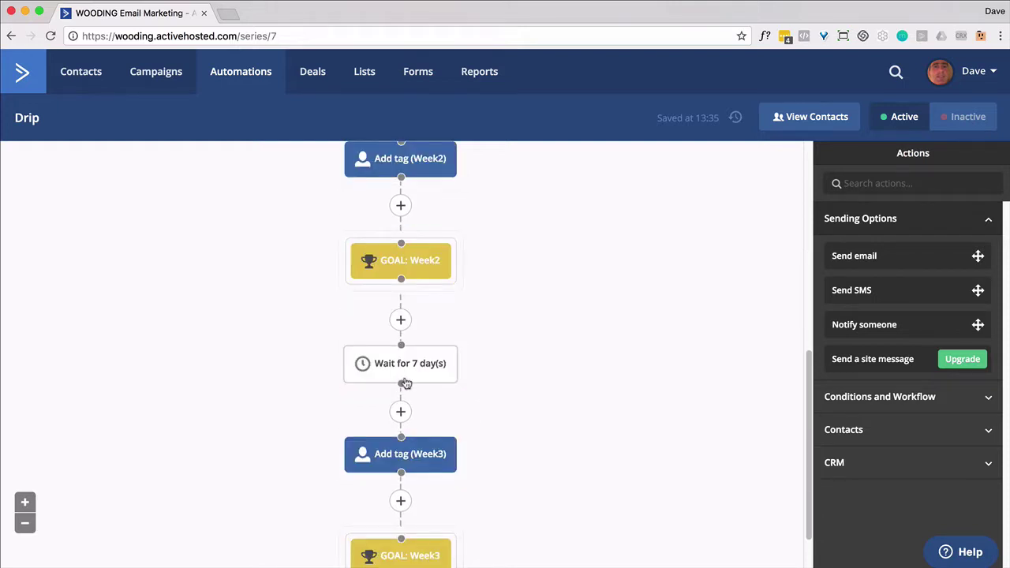
mouse_move(405, 384)
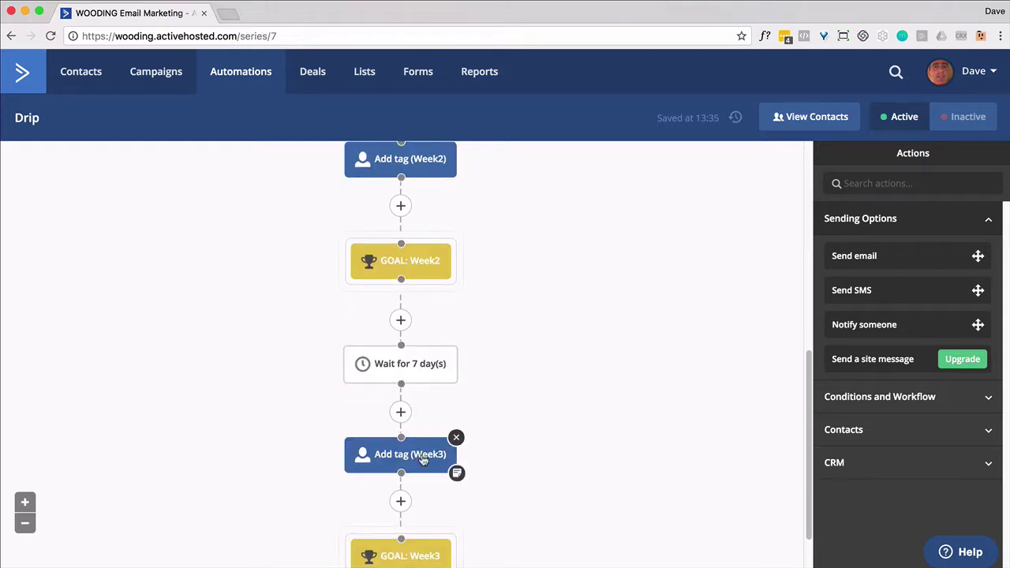
scroll(425, 461, down, 2)
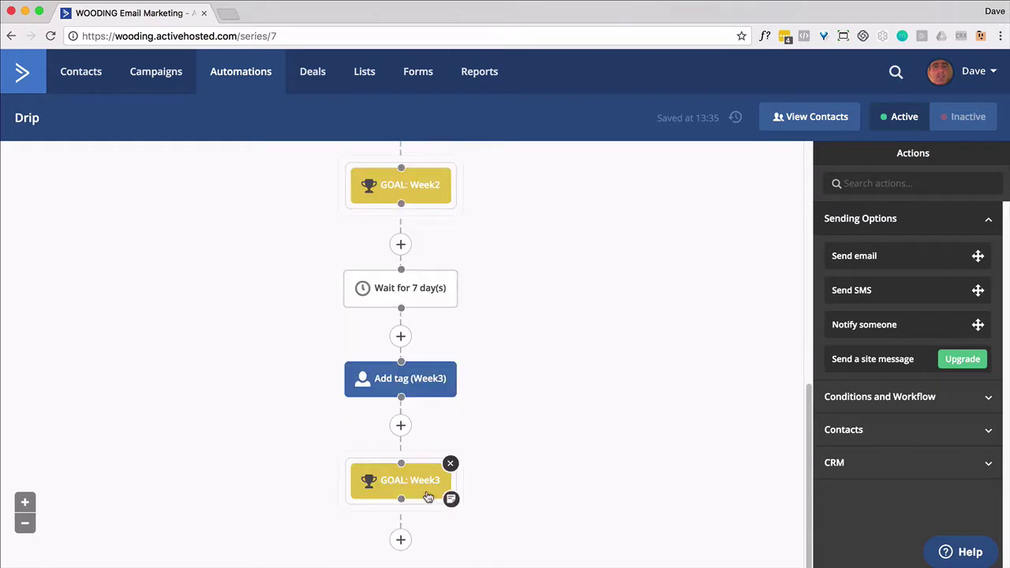
scroll(492, 374, up, 10)
scroll(492, 376, up, 3)
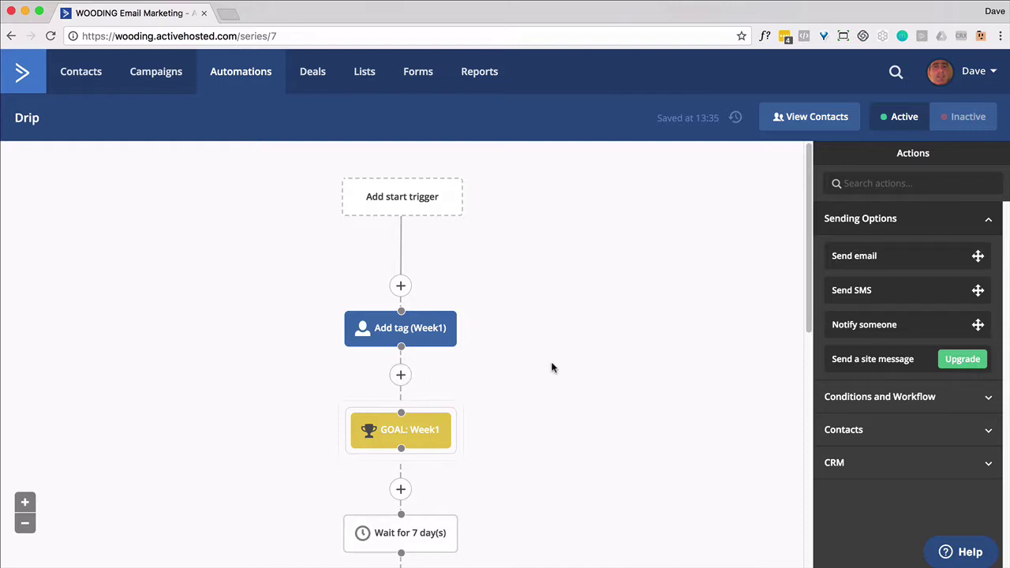
Insert a Send email action below the Week1 goal and create a new email for it named "Week Access".
scroll(552, 368, down, 3)
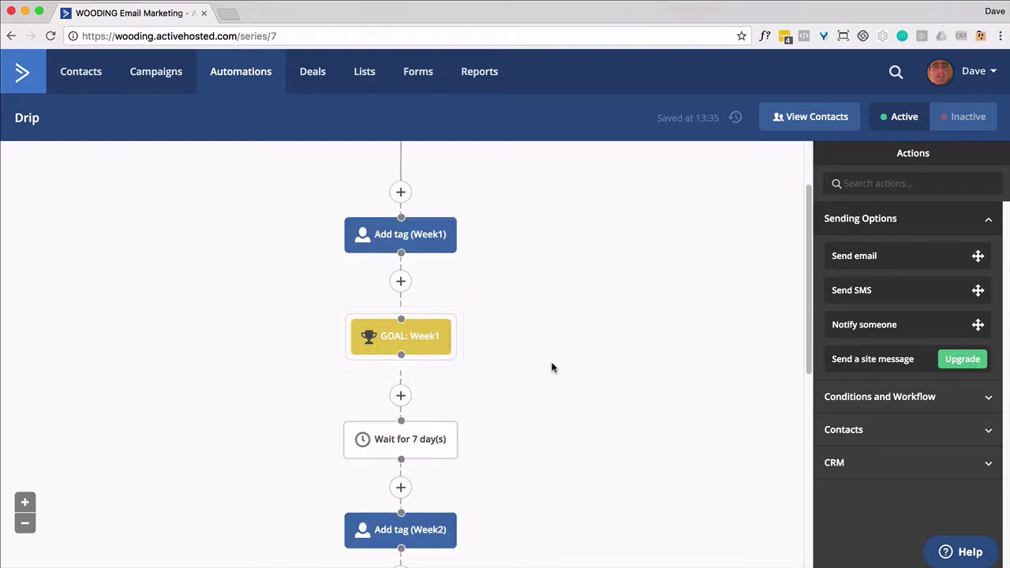
click(400, 395)
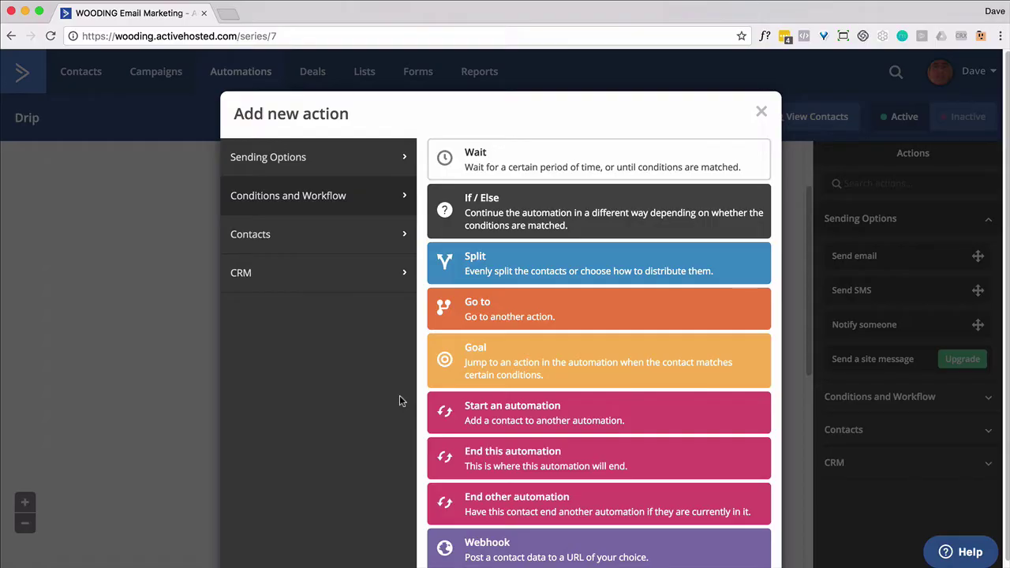
click(338, 165)
click(473, 158)
click(360, 385)
click(276, 433)
text(Week Access)
click(541, 486)
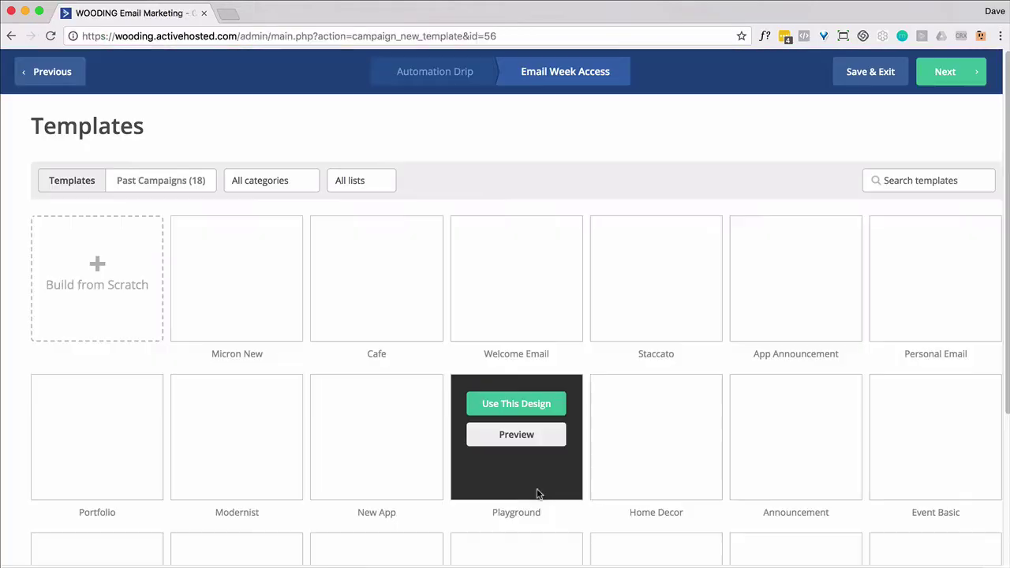
Base the email on the first Split Test past campaign and set its subject to "Week Access".
click(161, 180)
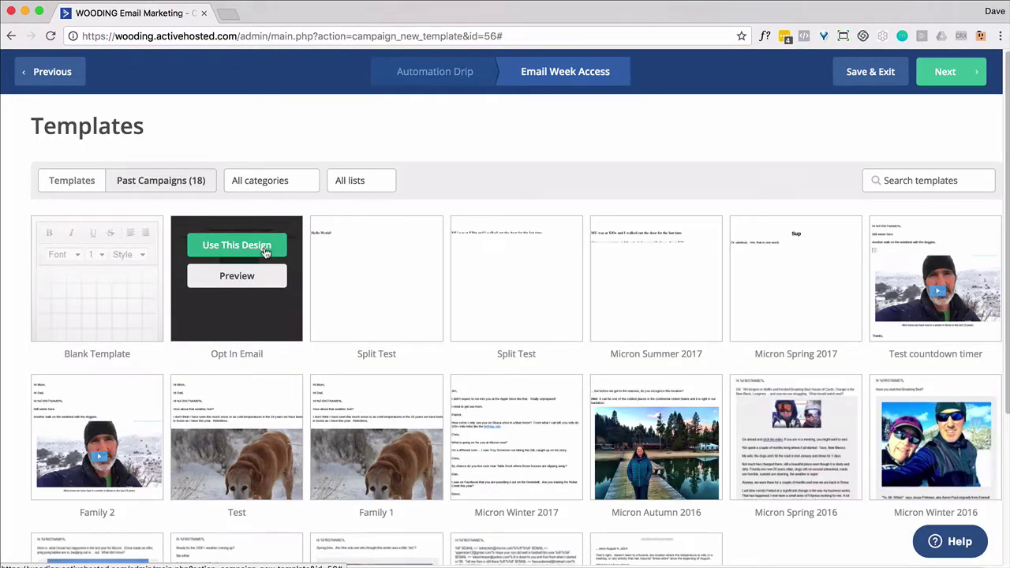
click(371, 244)
text(Week Access)
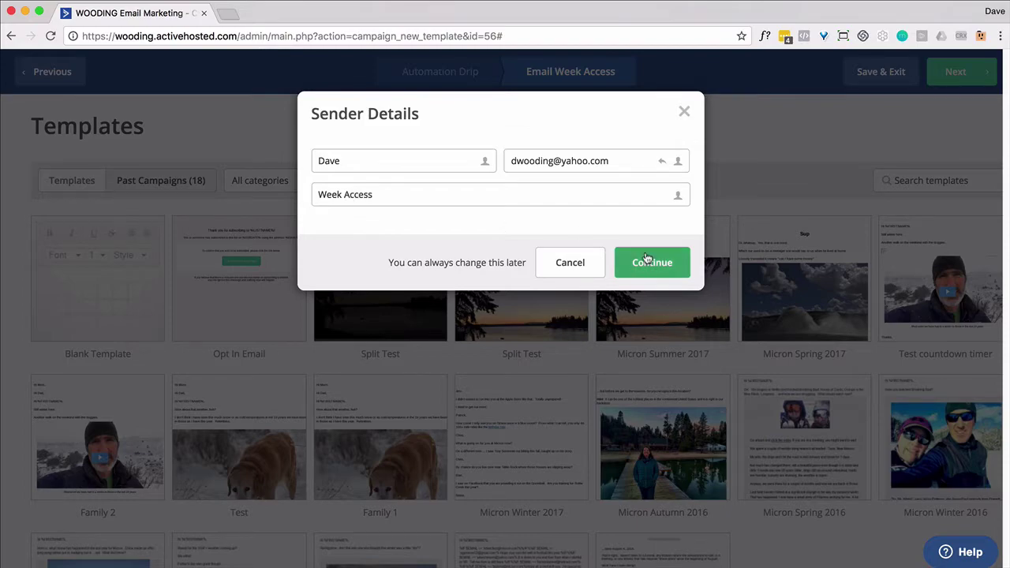
click(644, 257)
Replace all text in the block below the photo with "Click here to access your latest content.".
scroll(451, 320, down, 4)
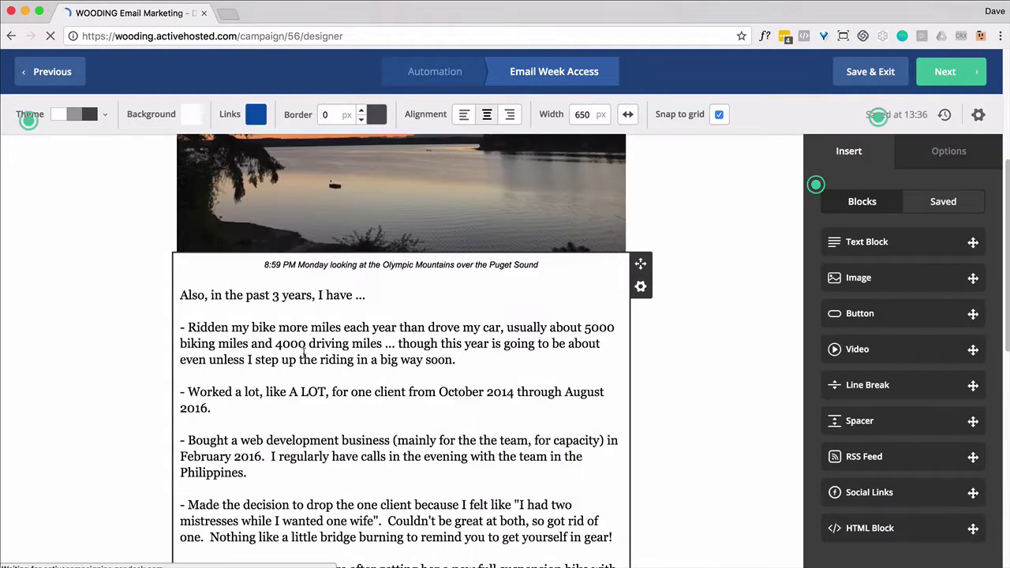
click(304, 352)
key(ctrl+a)
key(BackSpace)
text(On)
key(BackSpace)
key(BackSpace)
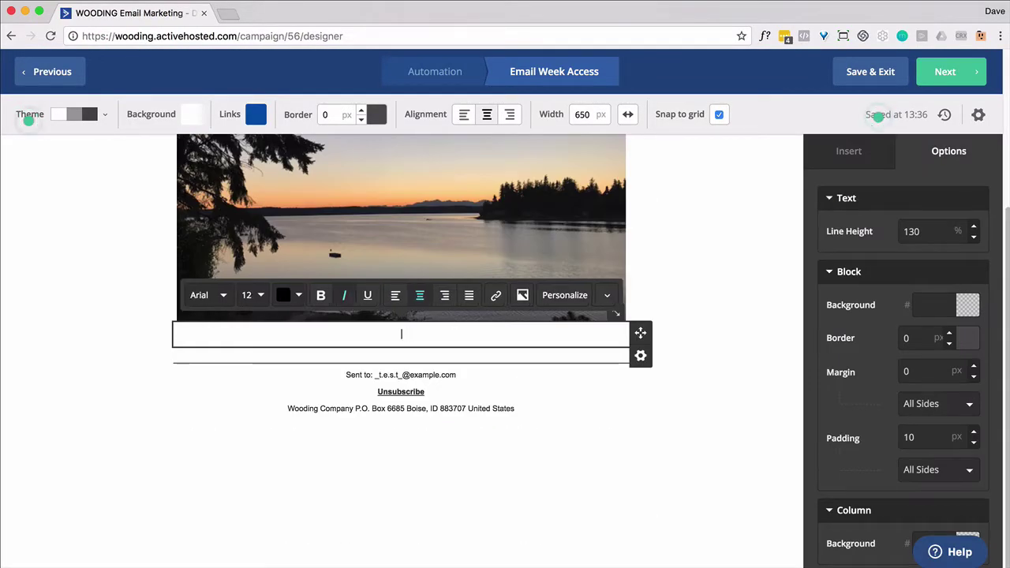
text(Click here to access your latest content.)
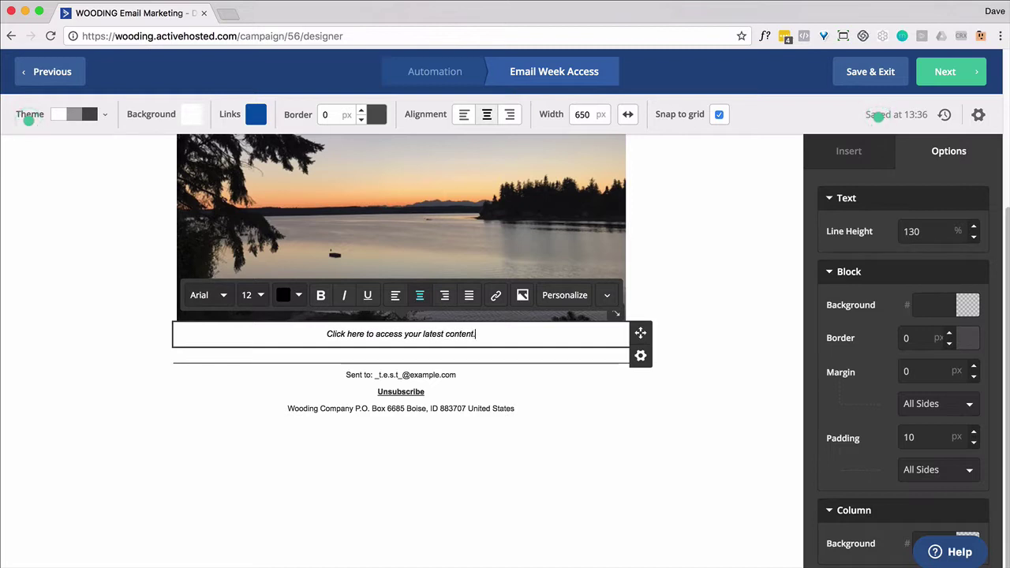
Remove the italics from the sentence below the photo and format it as larger, left-aligned Verdana text.
key(ctrl+a)
click(344, 295)
click(208, 295)
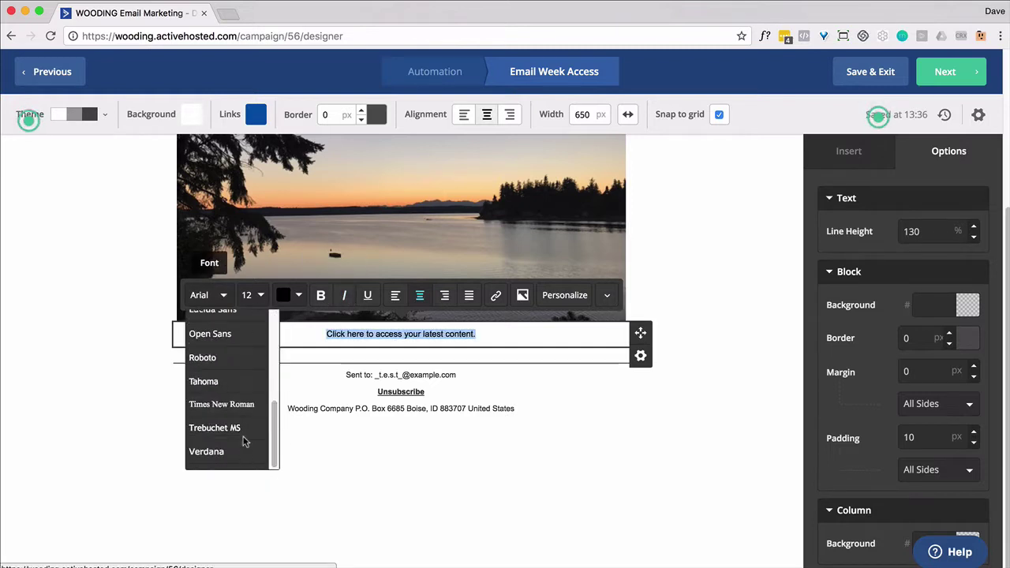
scroll(268, 442, down, 2)
click(251, 418)
click(265, 296)
scroll(268, 321, up, 9)
click(399, 295)
click(459, 355)
double_click(249, 350)
click(497, 294)
text(http://example.com)
click(655, 276)
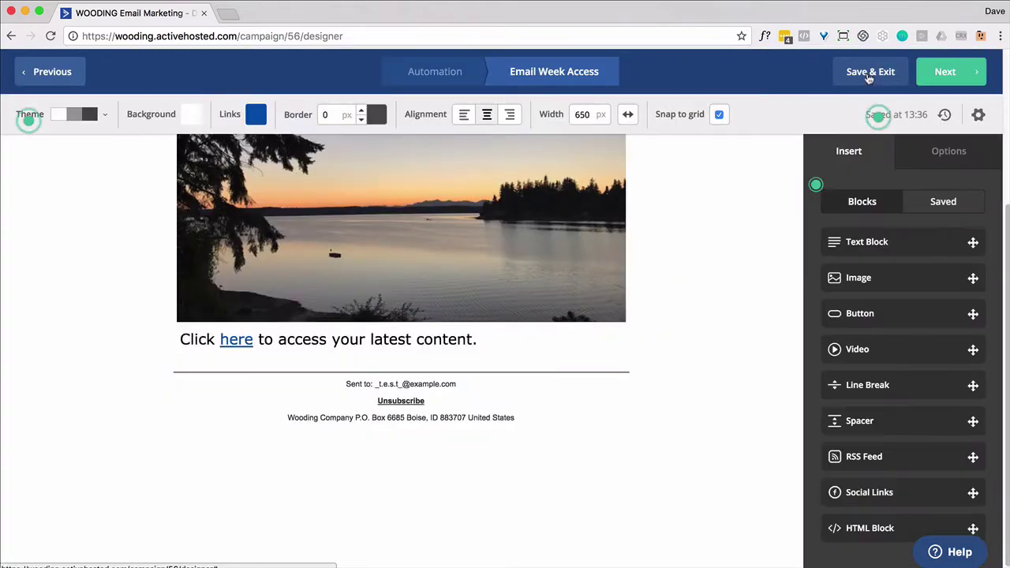
click(865, 75)
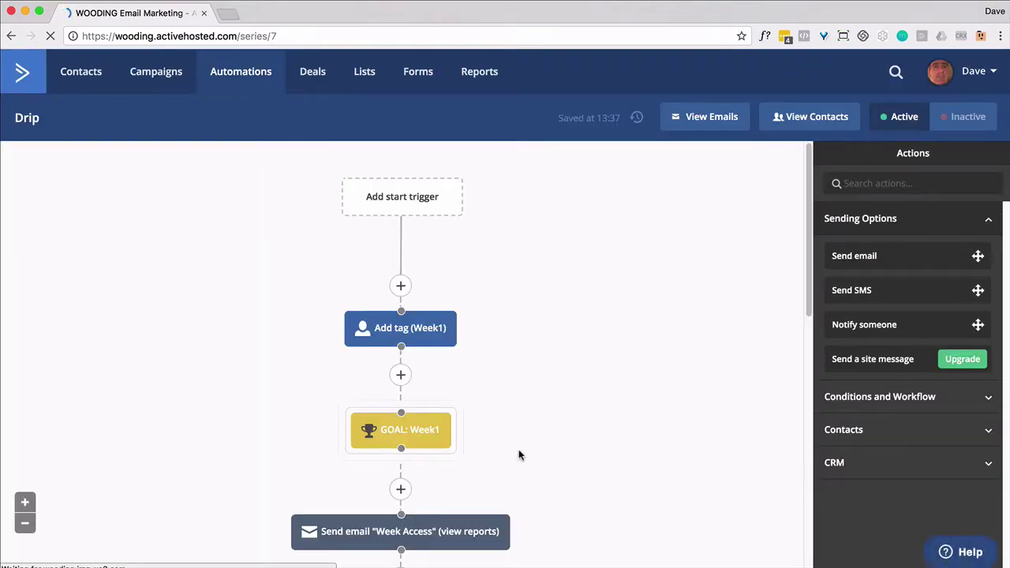
Insert a Send email action with the existing "Week Access" email between the Week2 goal and its 7-day wait.
scroll(635, 462, down, 3)
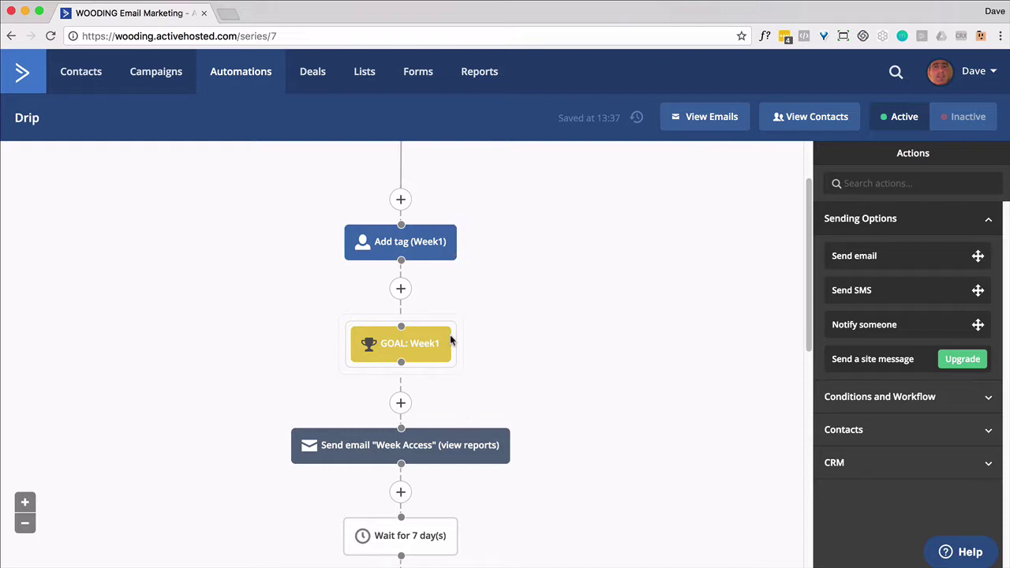
scroll(474, 344, down, 5)
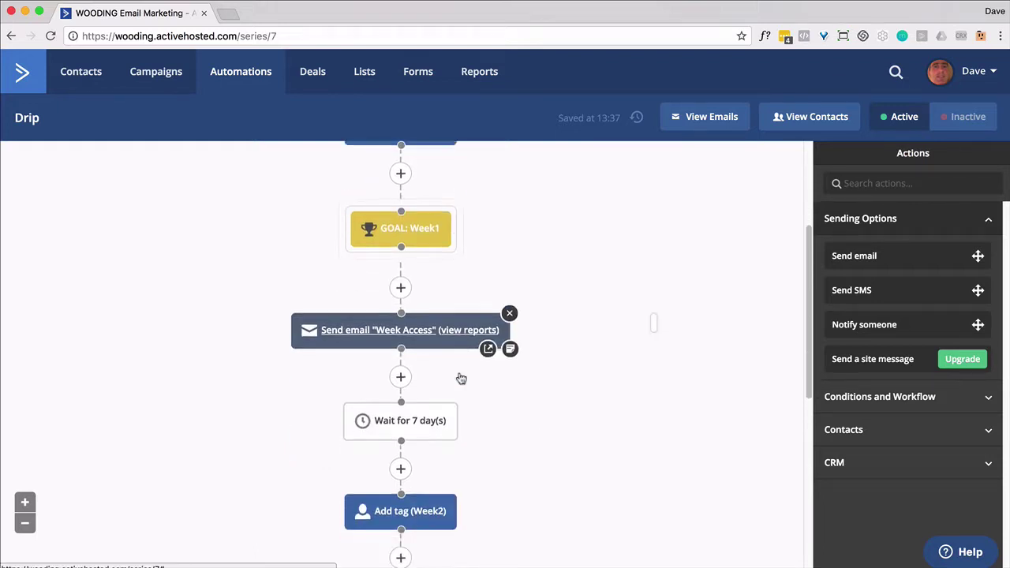
scroll(461, 379, down, 6)
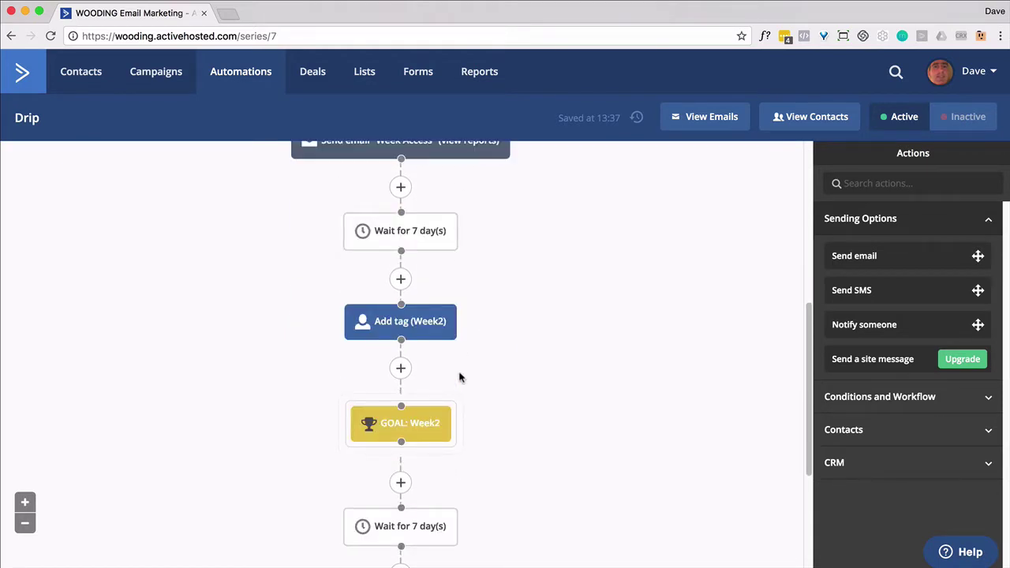
scroll(461, 378, down, 3)
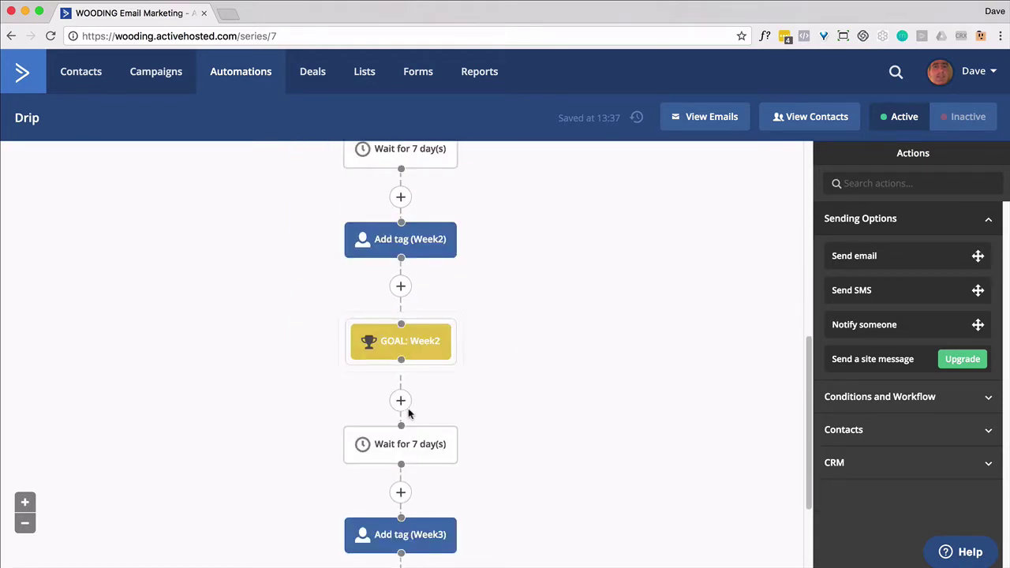
click(401, 401)
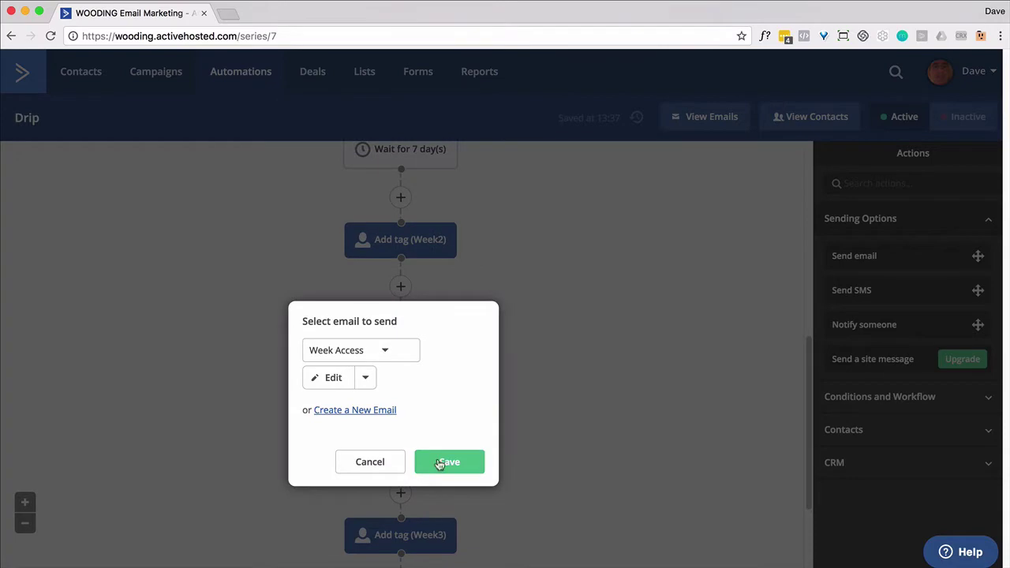
click(439, 462)
Add a Send email action with the existing "Week Access" email after the Week3 goal.
scroll(508, 423, down, 7)
click(402, 541)
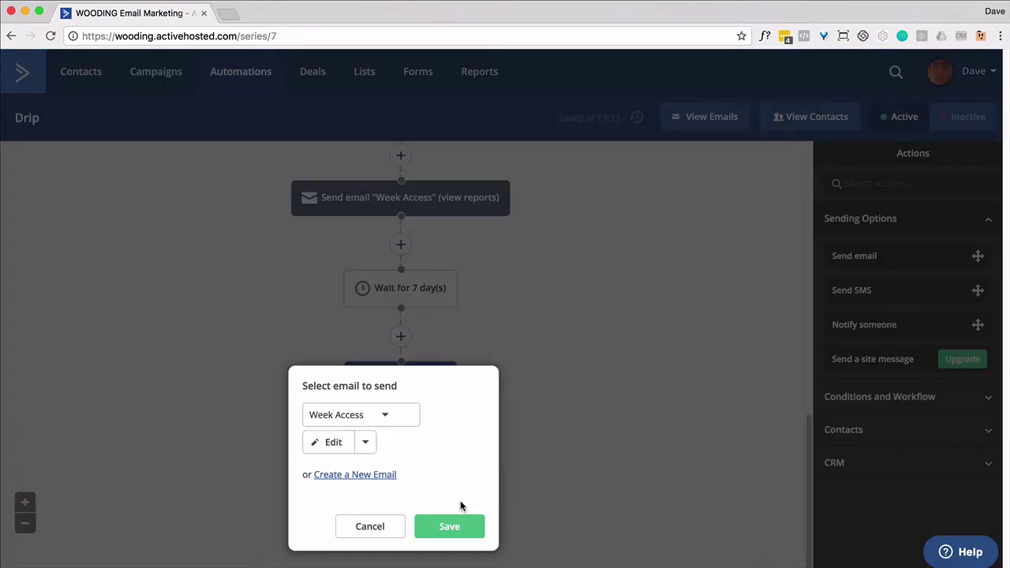
click(456, 521)
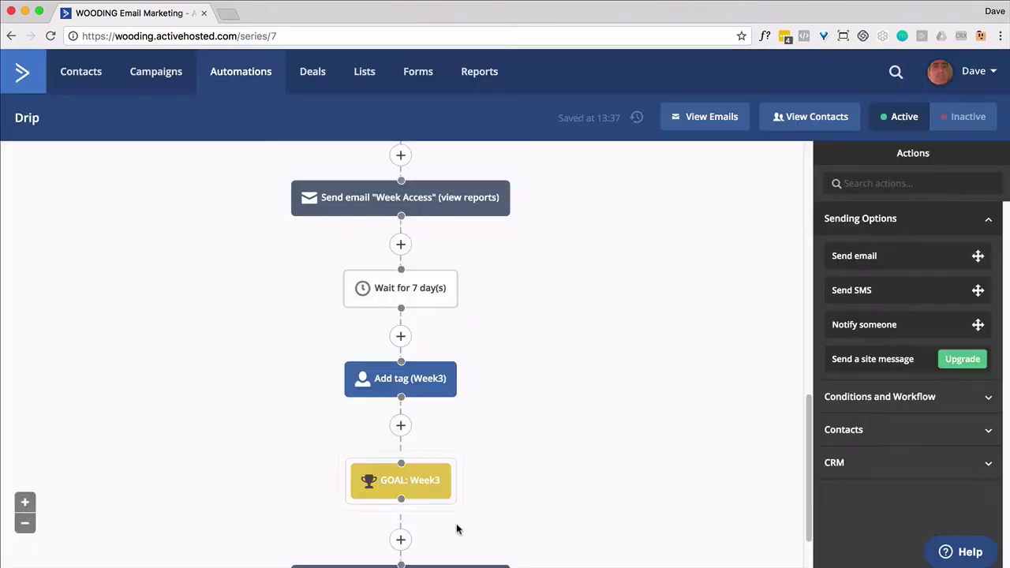
Add a Goal action named "Inactive" after the Week3 stage's email and start defining its condition.
scroll(478, 453, down, 3)
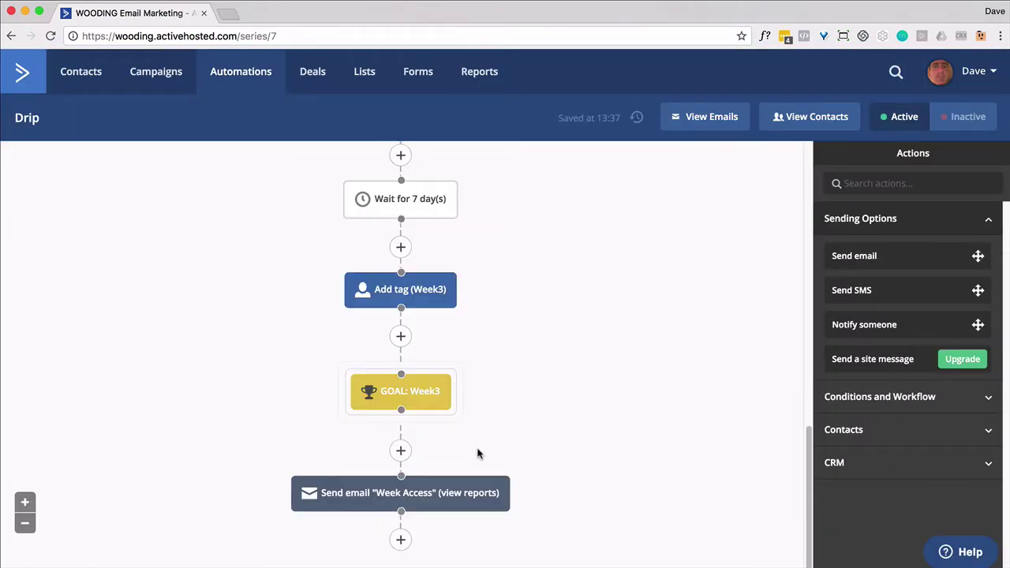
click(400, 542)
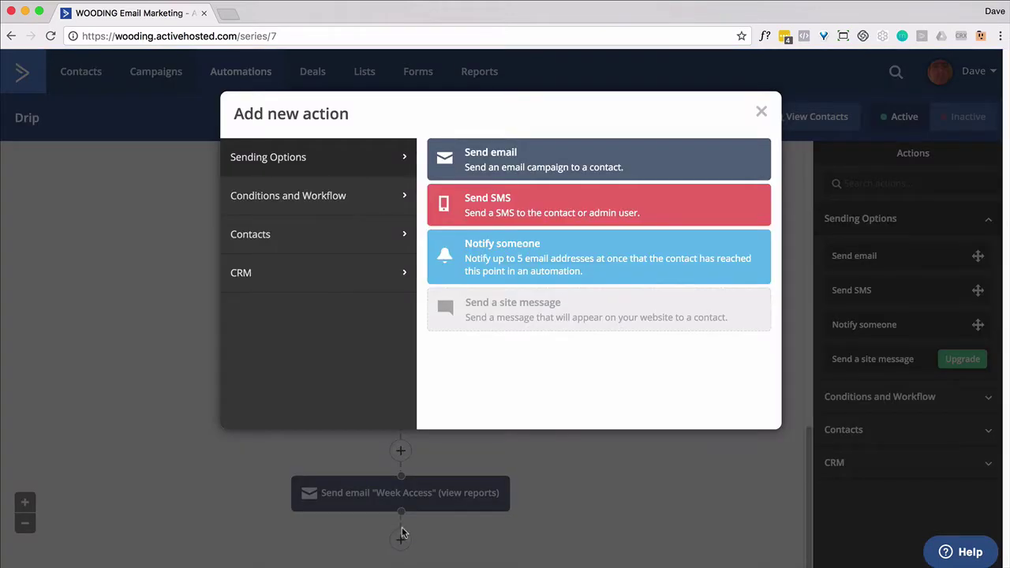
click(374, 249)
click(343, 193)
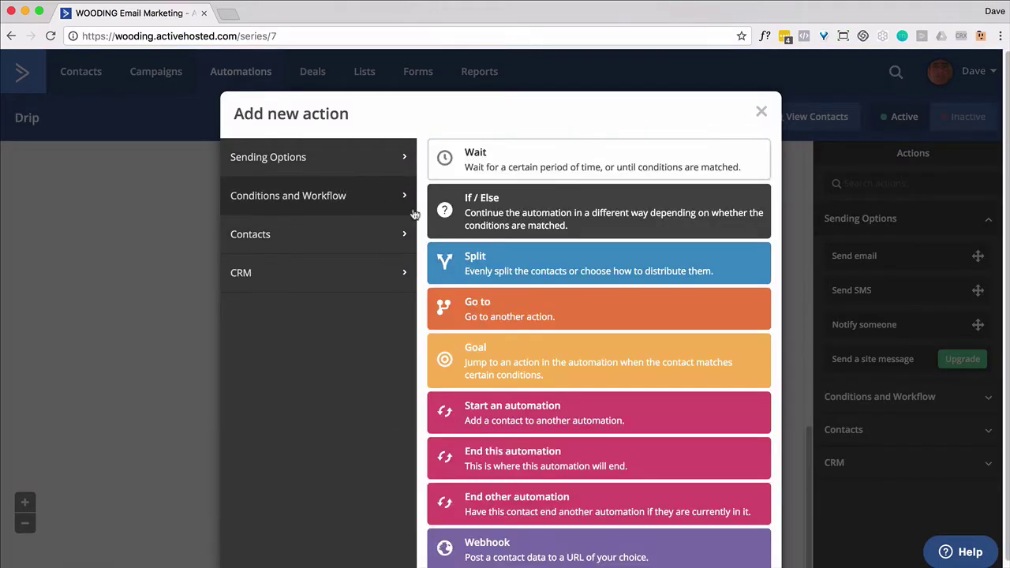
click(469, 359)
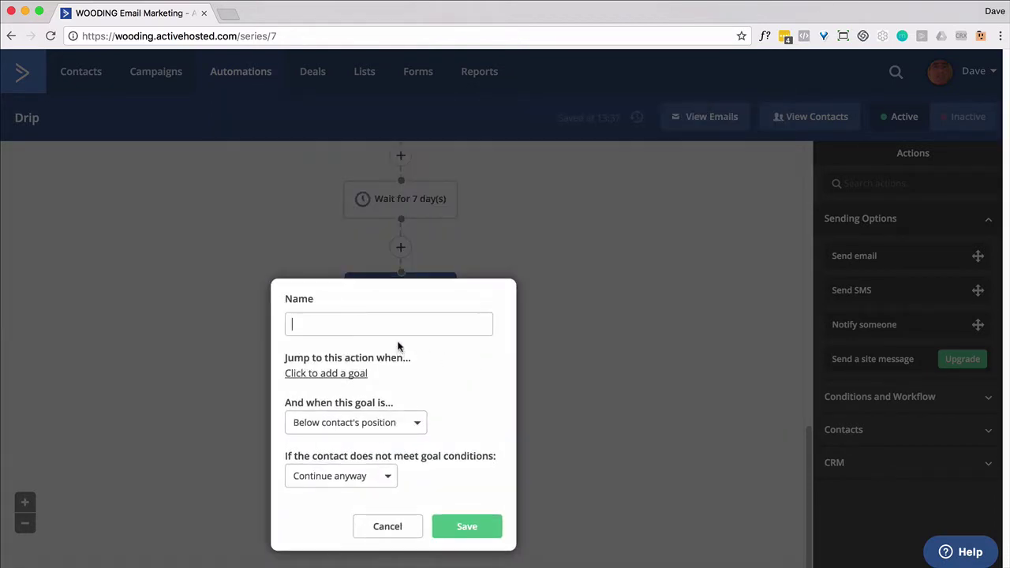
click(357, 376)
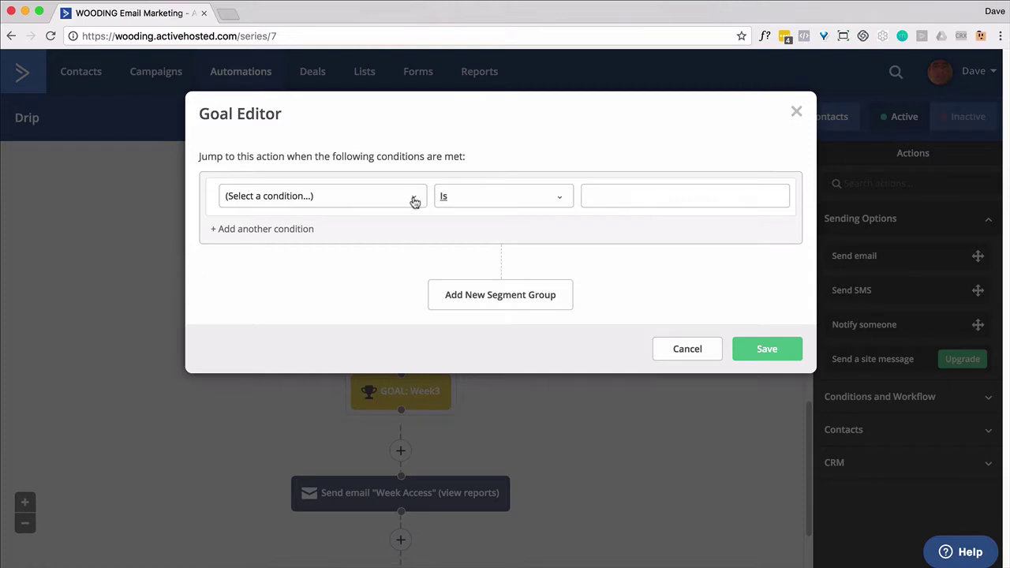
Set the Inactive goal's condition to Tag exists "CUSTOMER - Inactive" and save the goal.
click(415, 202)
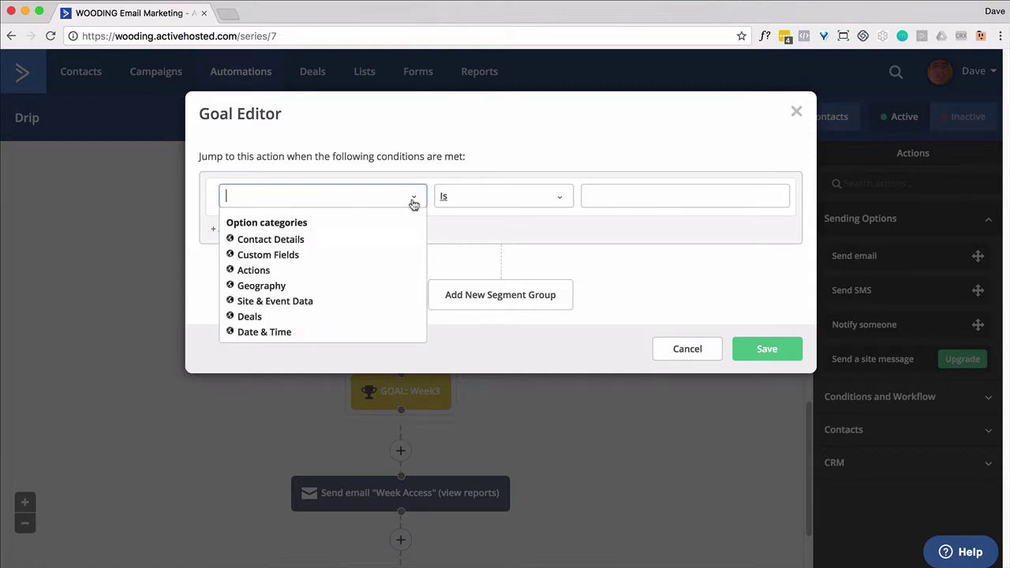
click(270, 240)
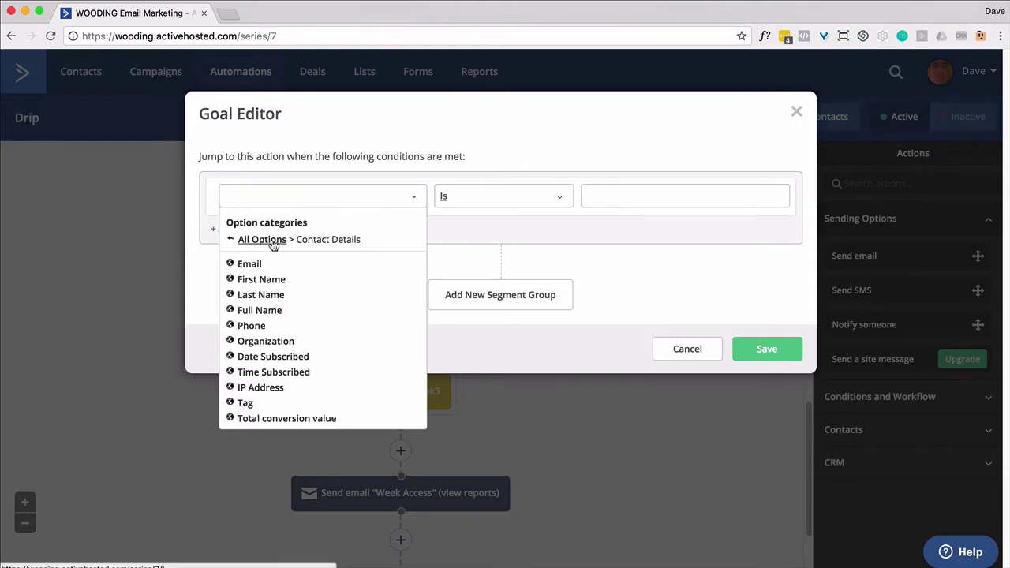
click(245, 401)
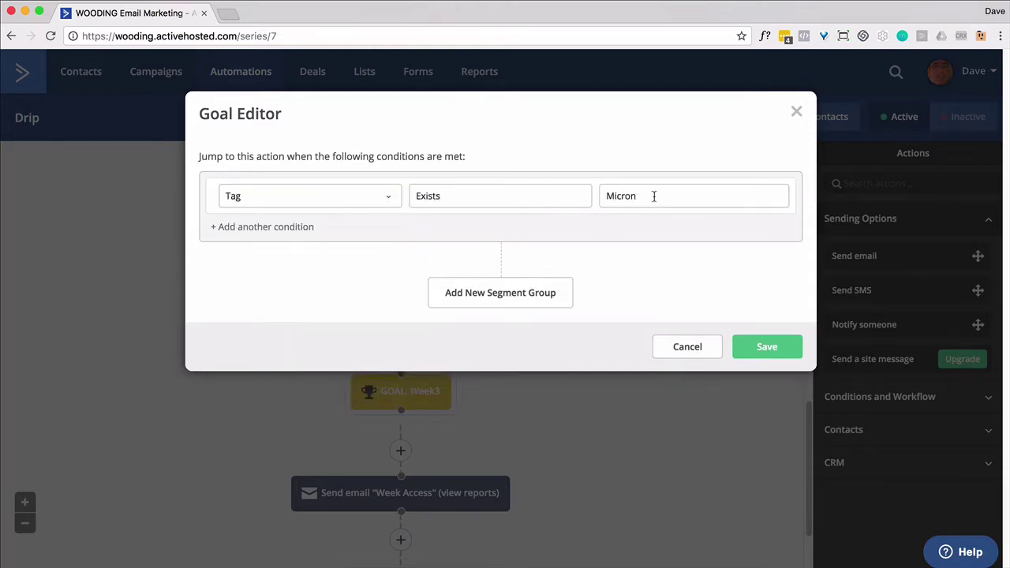
click(654, 201)
text(cust)
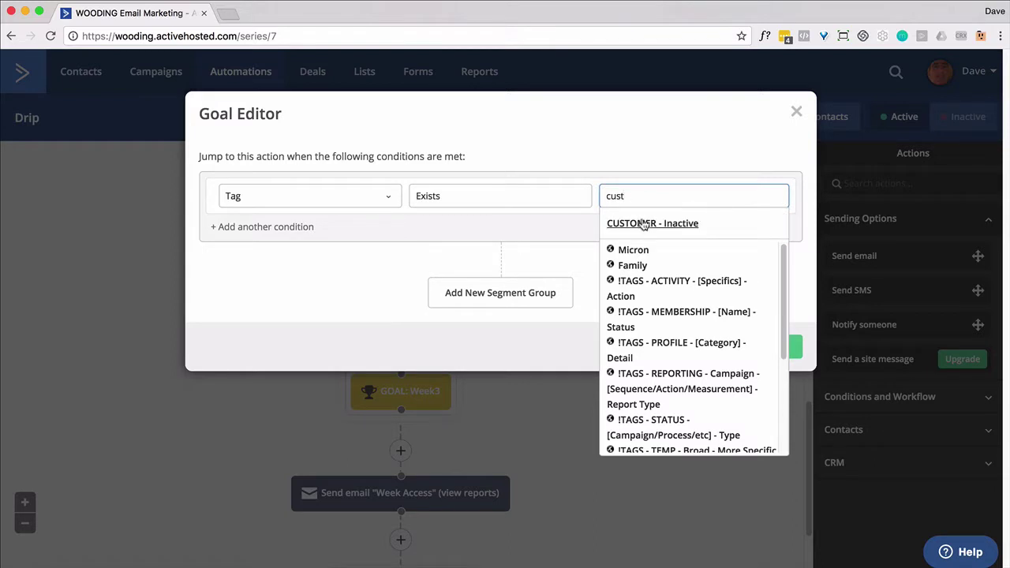
click(648, 221)
click(762, 356)
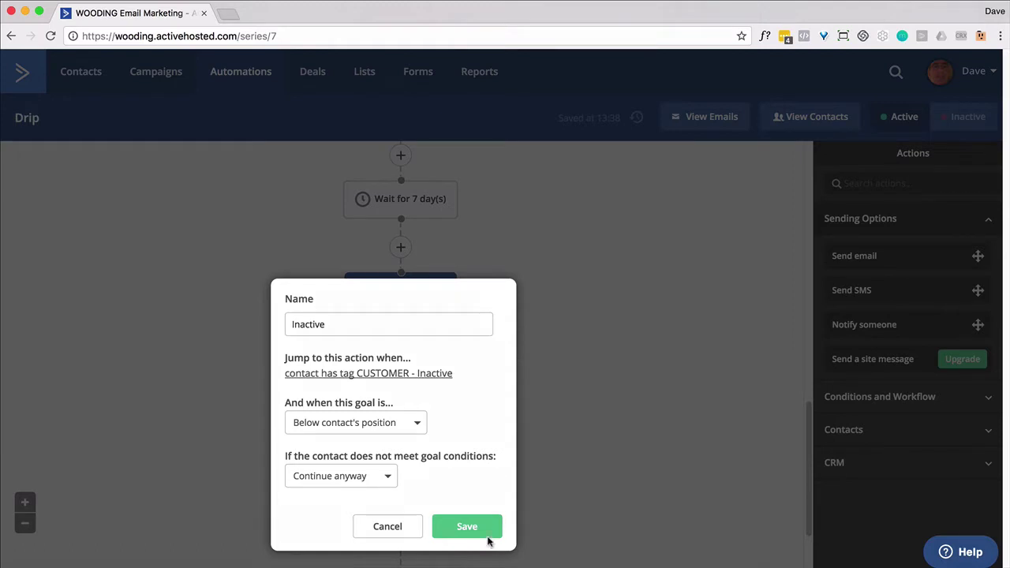
click(483, 532)
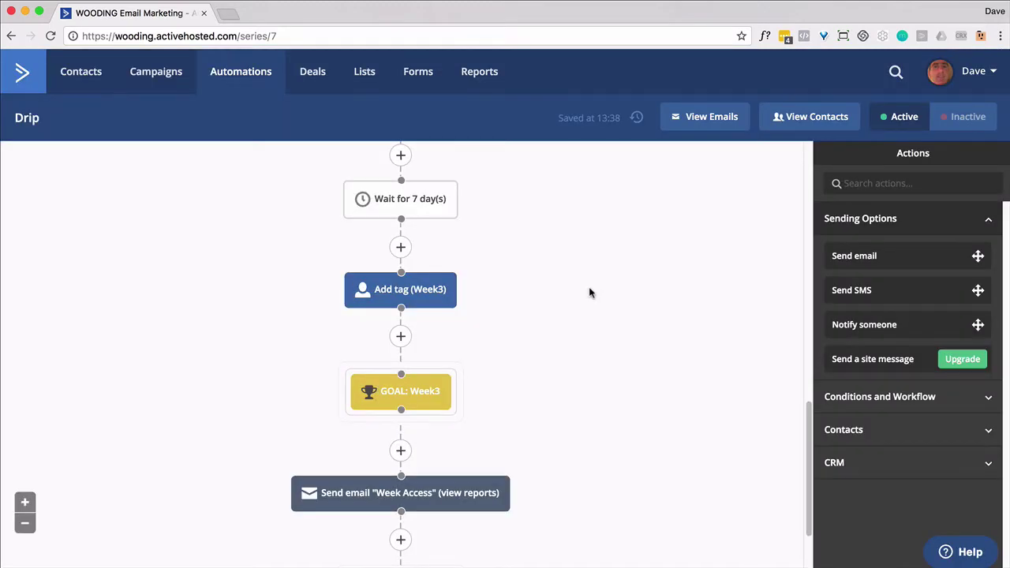
Add an "End this automation" action below the Inactive goal.
scroll(588, 288, down, 3)
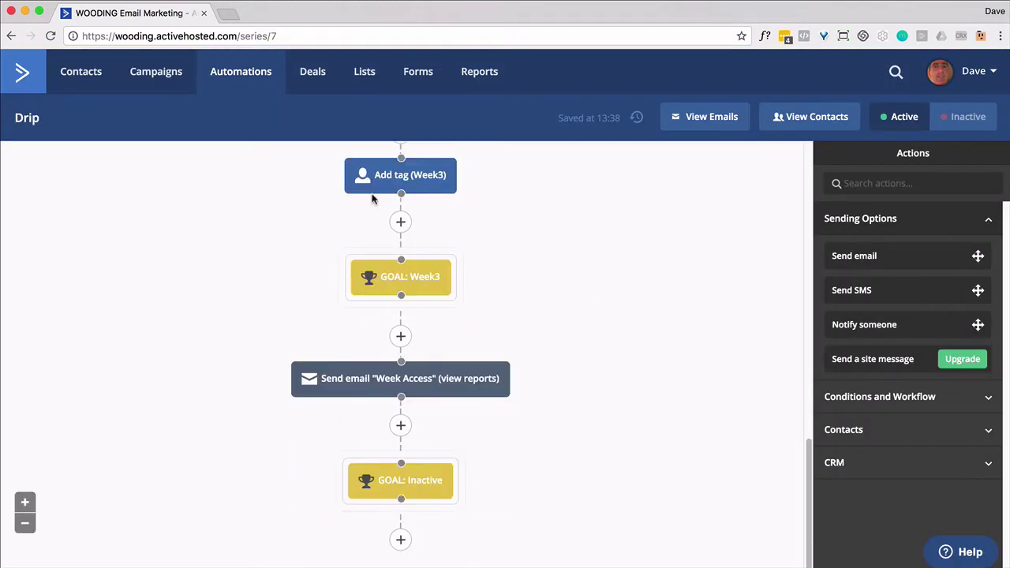
click(400, 541)
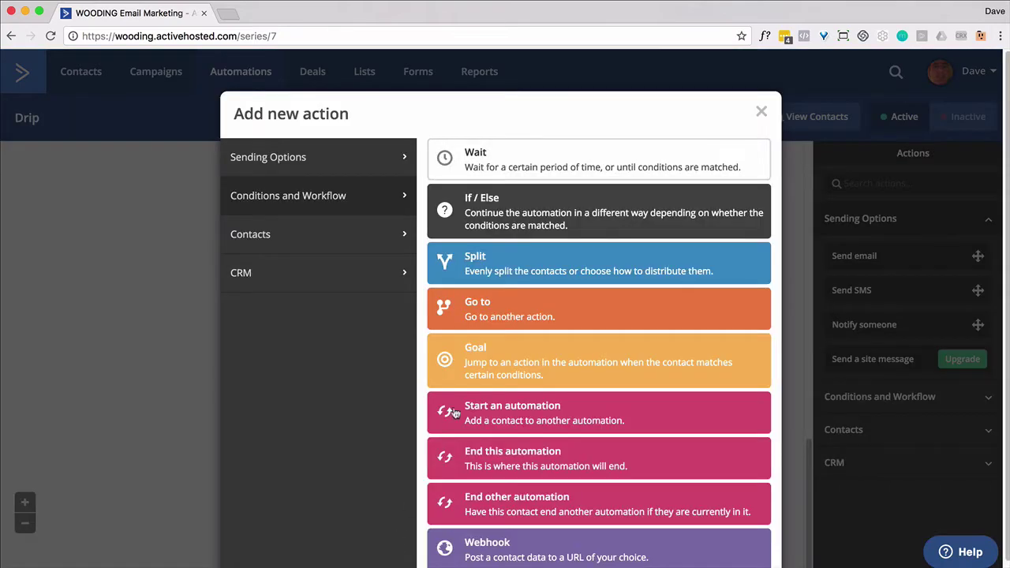
click(472, 461)
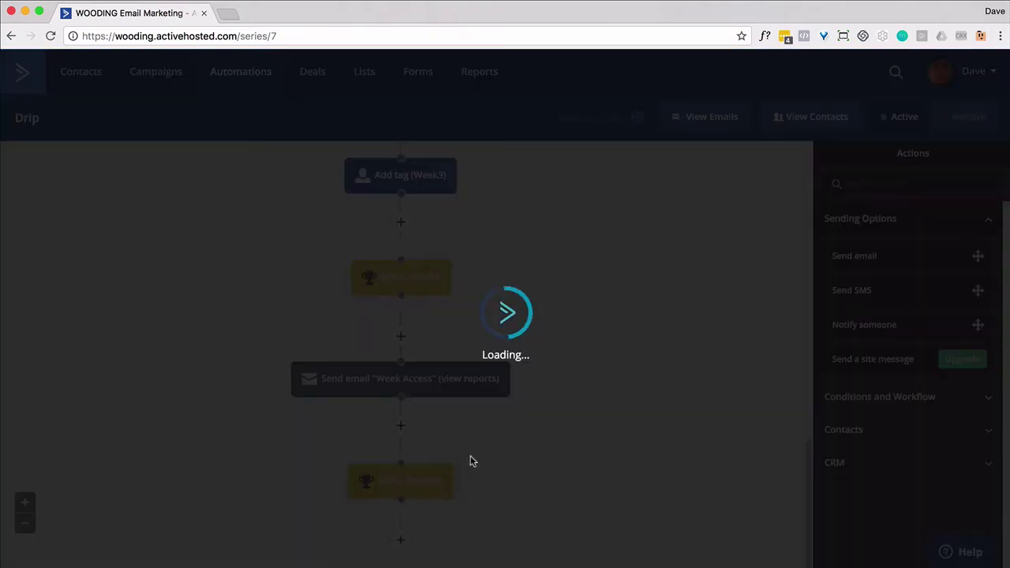
Review the whole automation in order, from the start trigger through each weekly stage to the end action.
scroll(604, 344, up, 10)
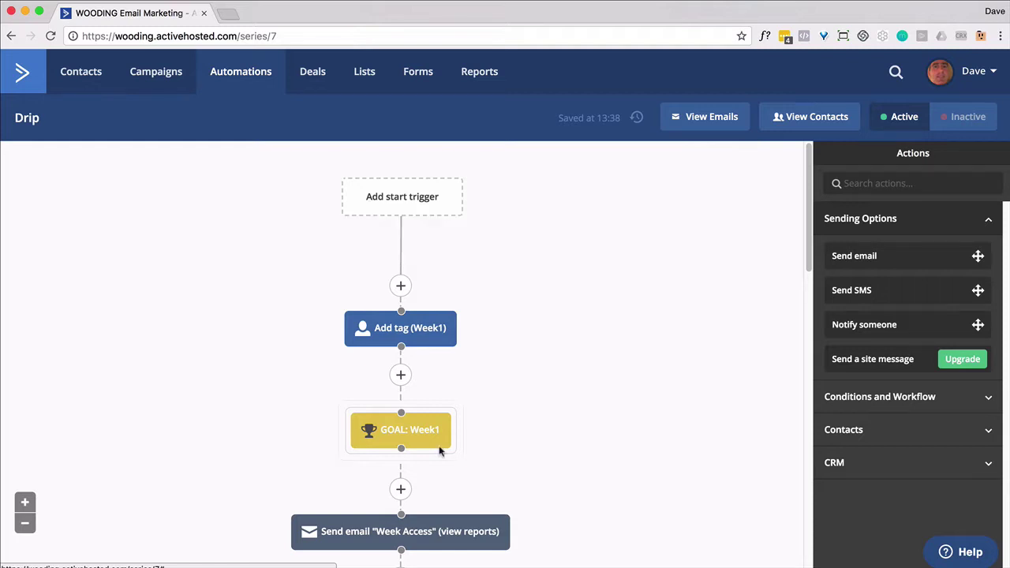
scroll(462, 433, down, 3)
scroll(450, 363, up, 3)
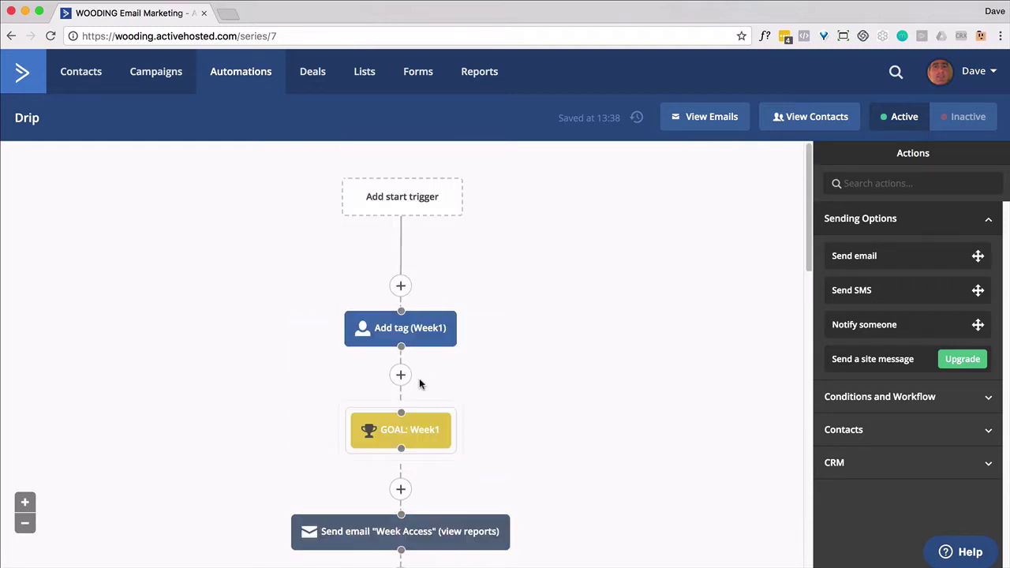
scroll(479, 407, down, 1)
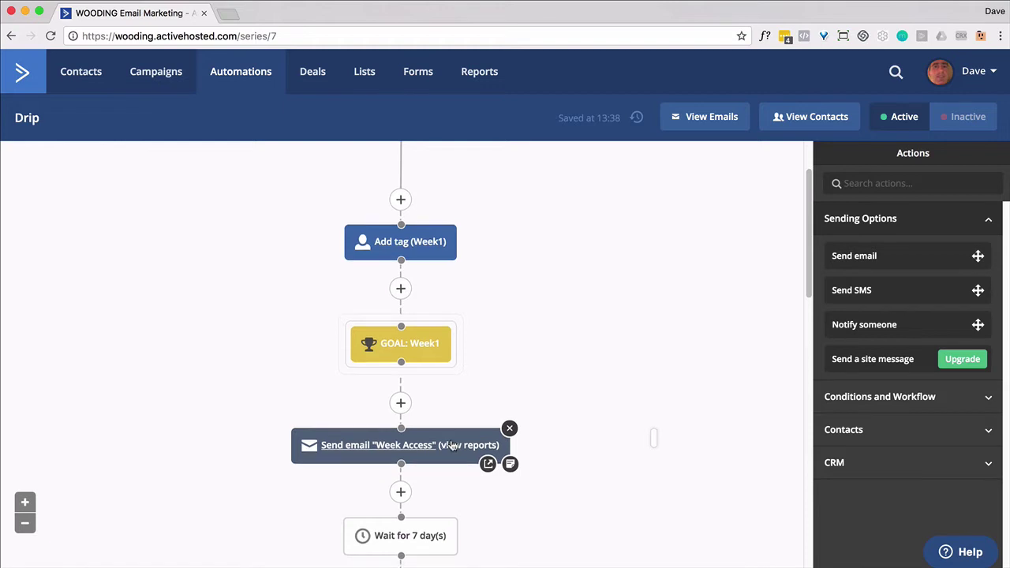
scroll(451, 447, down, 2)
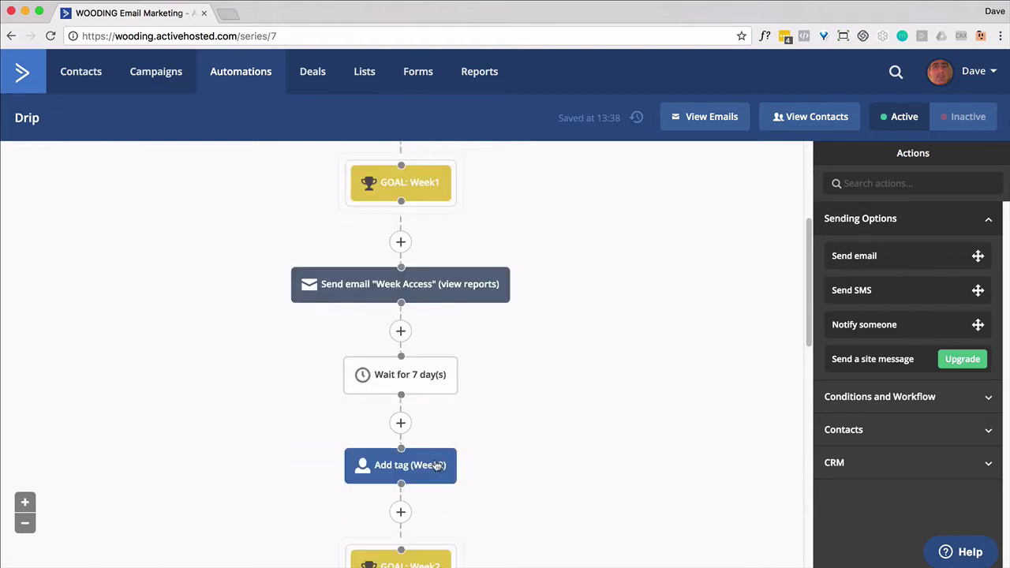
mouse_move(436, 467)
scroll(473, 464, down, 1)
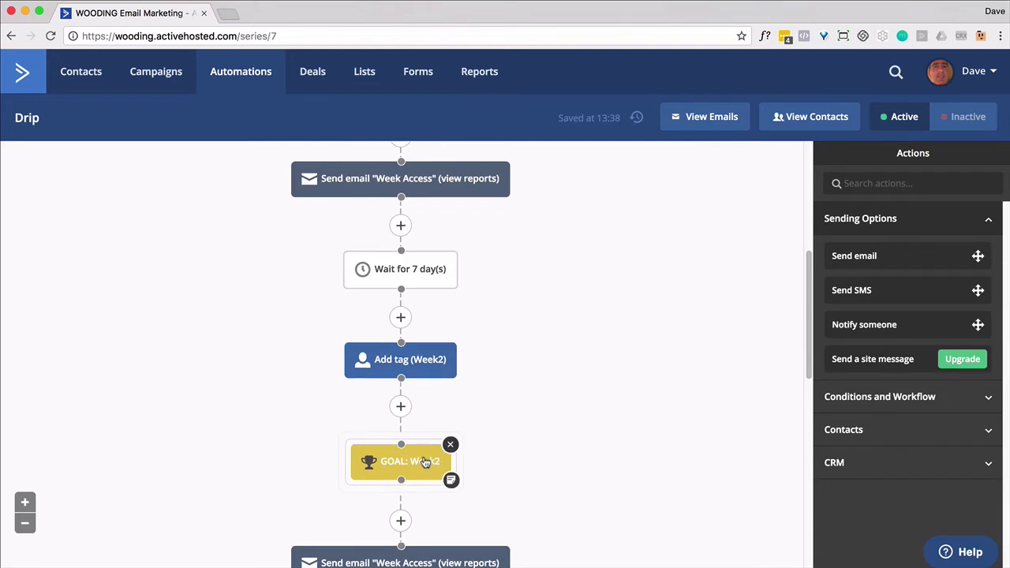
scroll(425, 462, down, 1)
scroll(424, 456, down, 5)
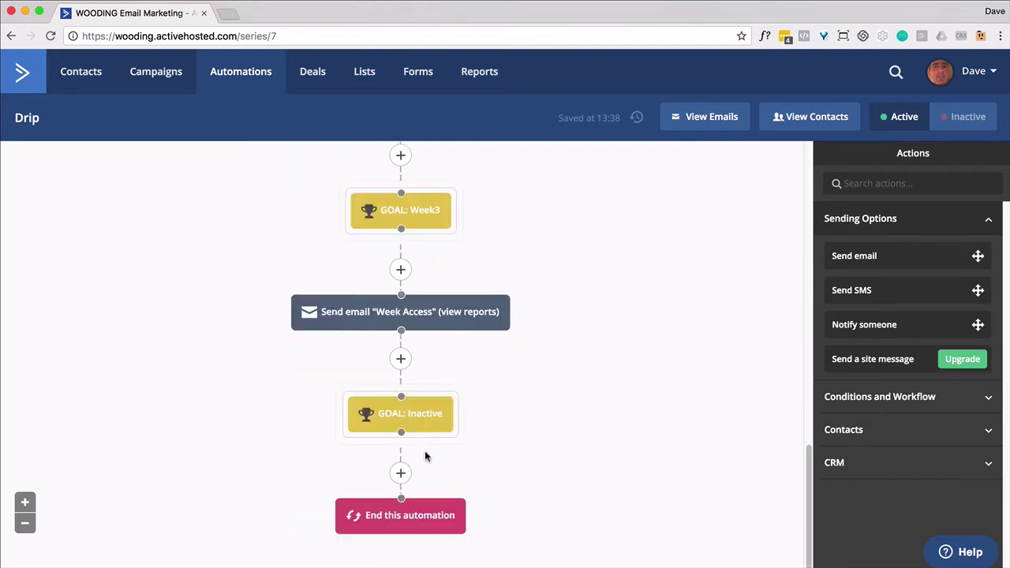
Re-examine how the tags, goals, emails and waits connect between the Week1, Week2 and Week3 stages.
scroll(424, 463, up, 1)
mouse_move(437, 228)
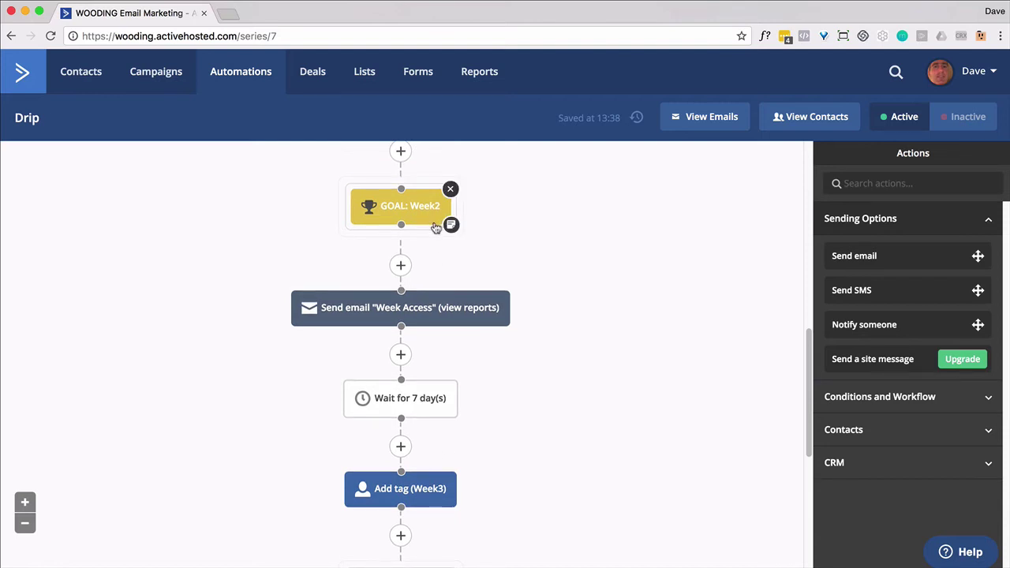
scroll(624, 333, up, 3)
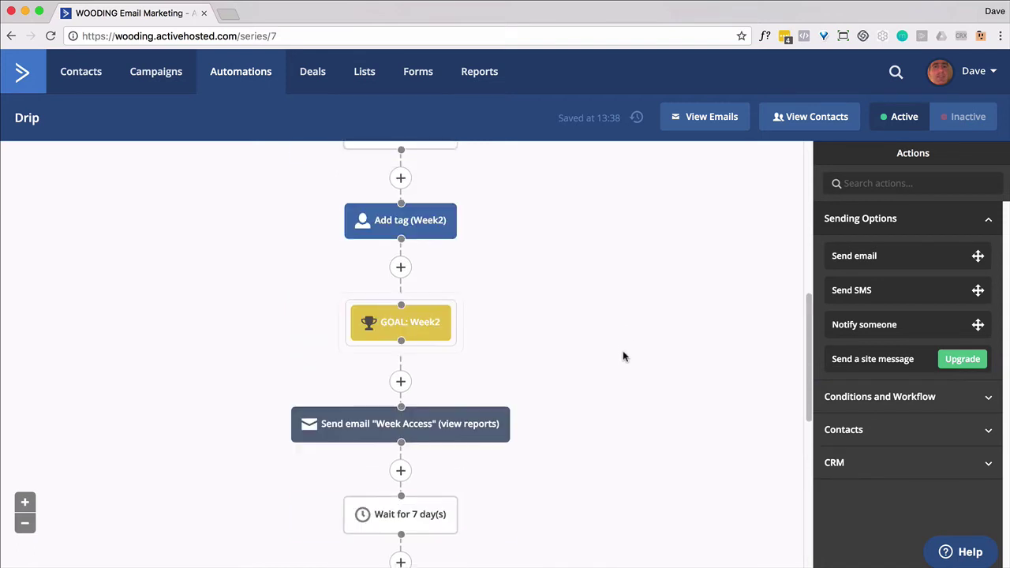
scroll(622, 358, down, 3)
scroll(487, 447, up, 1)
scroll(486, 449, up, 10)
scroll(489, 444, up, 4)
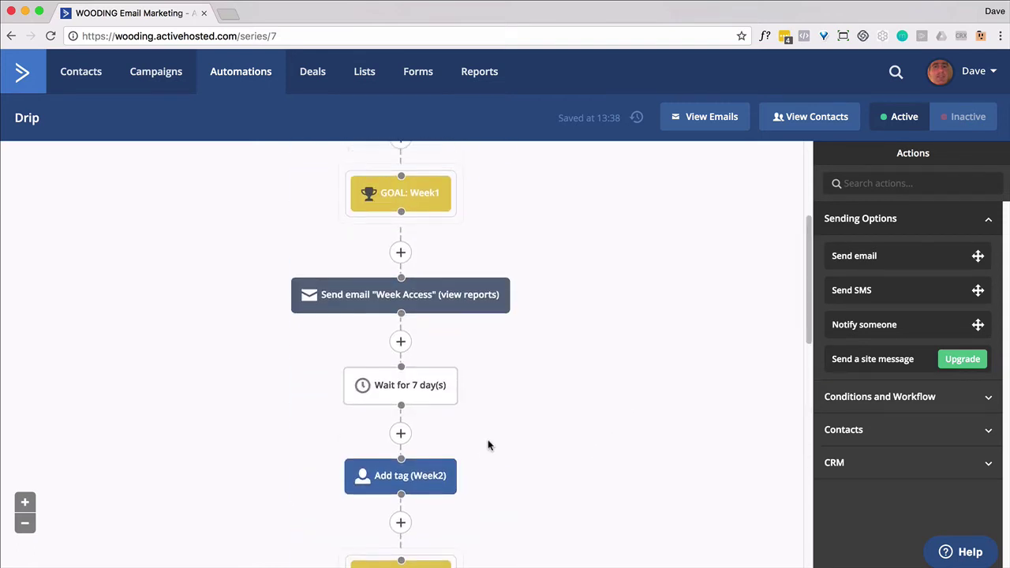
scroll(372, 207, up, 3)
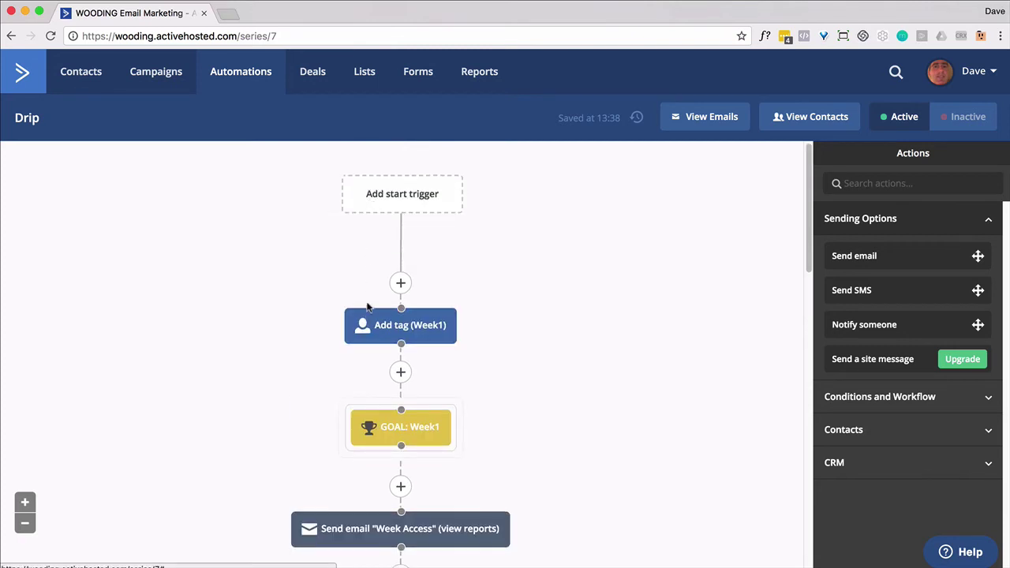
scroll(368, 350, down, 5)
scroll(365, 352, down, 3)
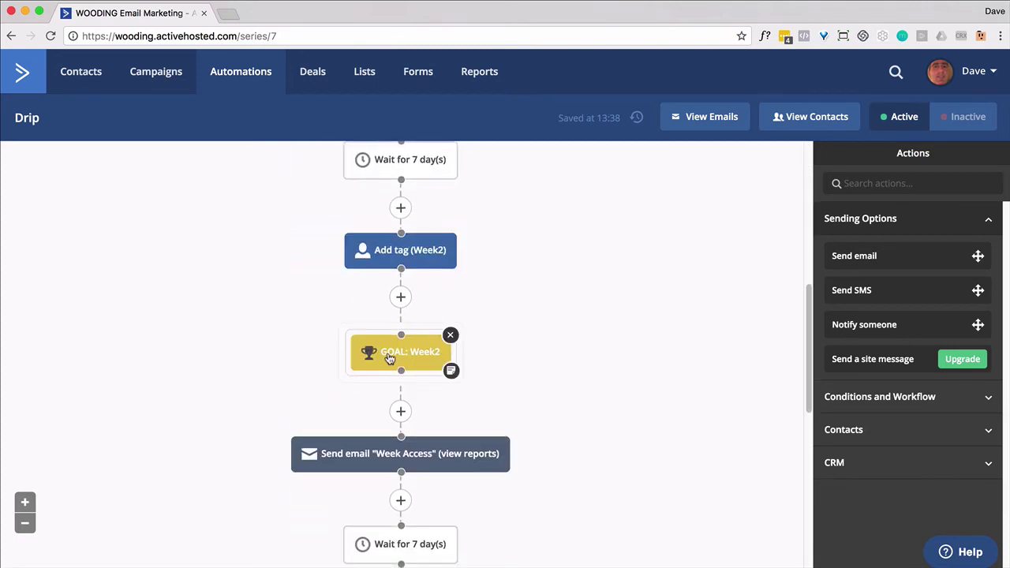
mouse_move(389, 464)
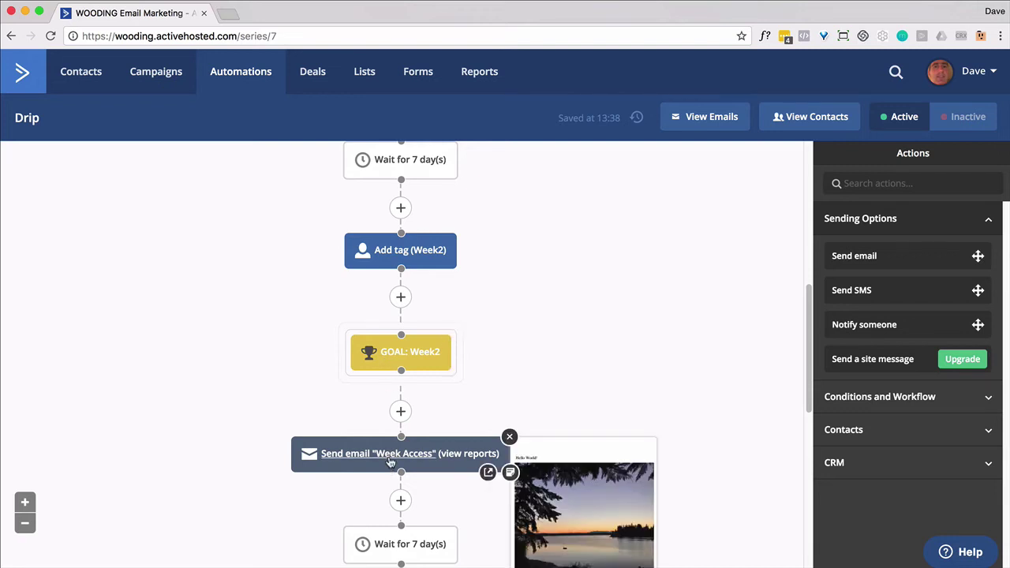
scroll(363, 329, down, 3)
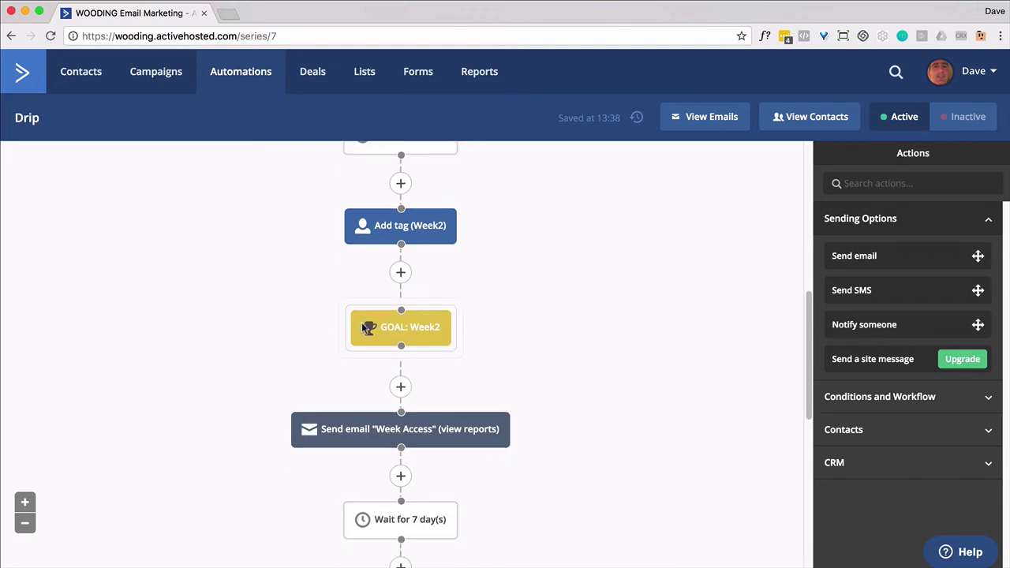